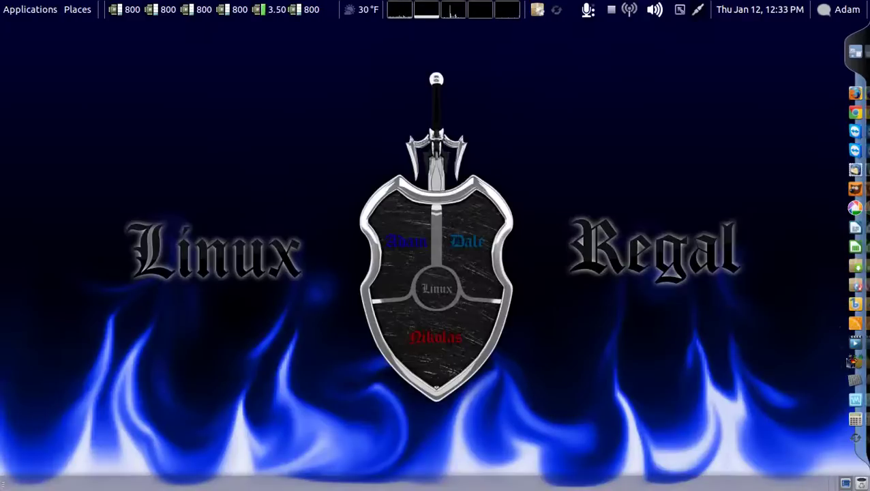
{"action": "right_click", "coordinate": [856, 362]}
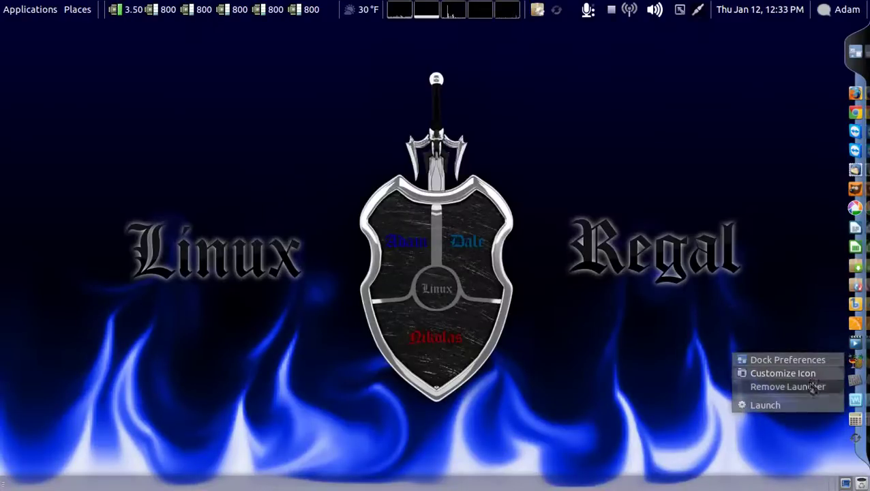
{"action": "left_click", "coordinate": [783, 257]}
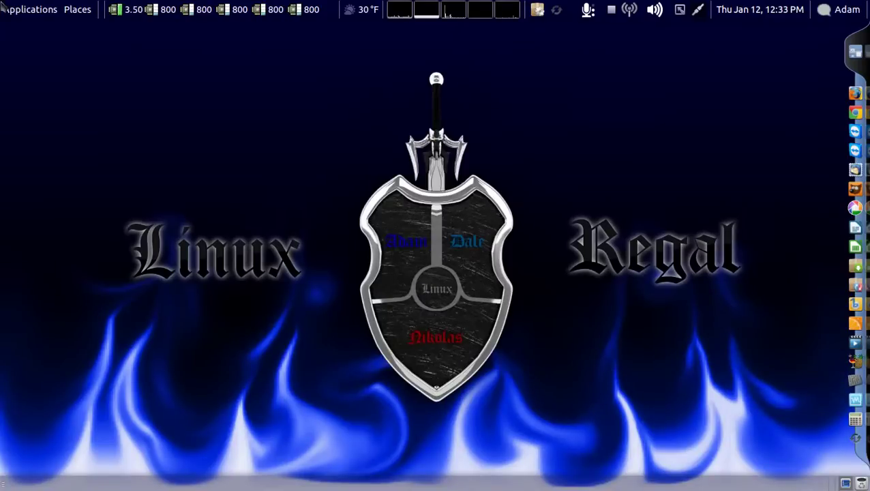
Add a LibreOffice launcher from the Office applications to the dock, and remove that launcher again
{"action": "left_click", "coordinate": [8, 9]}
{"action": "mouse_move", "coordinate": [81, 132]}
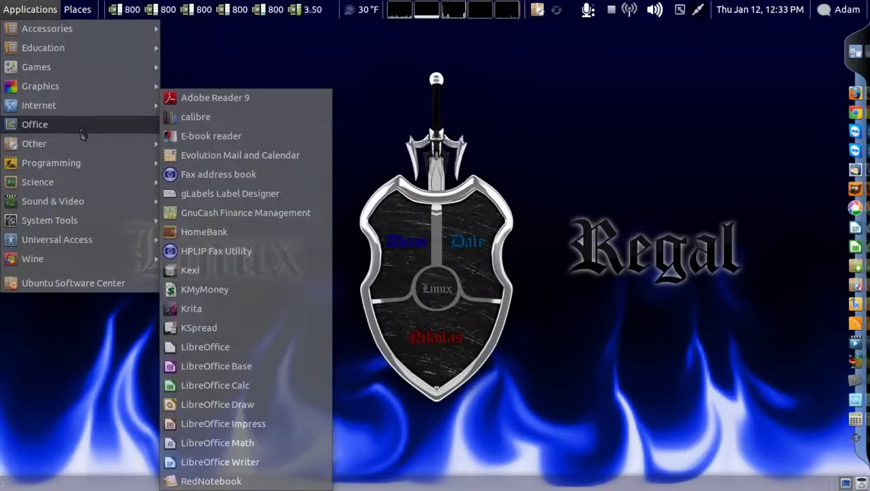
{"action": "left_click", "coordinate": [215, 355]}
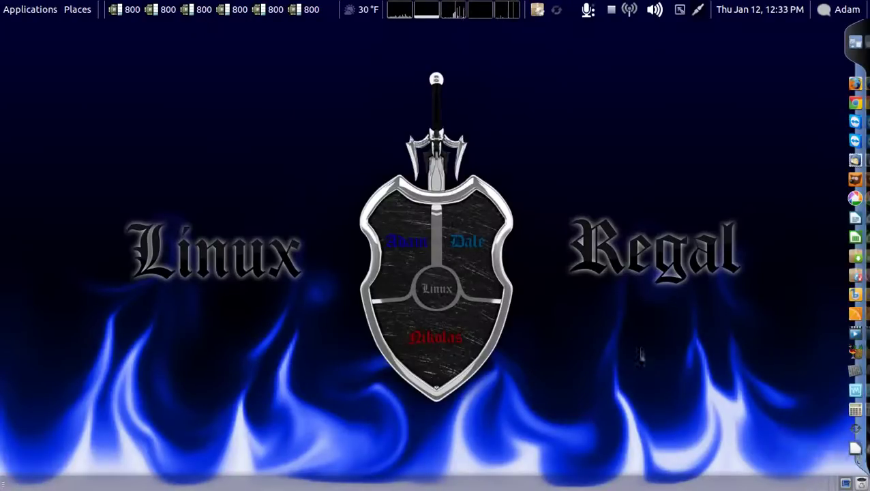
{"action": "left_click_drag", "start_coordinate": [855, 452], "coordinate": [857, 246]}
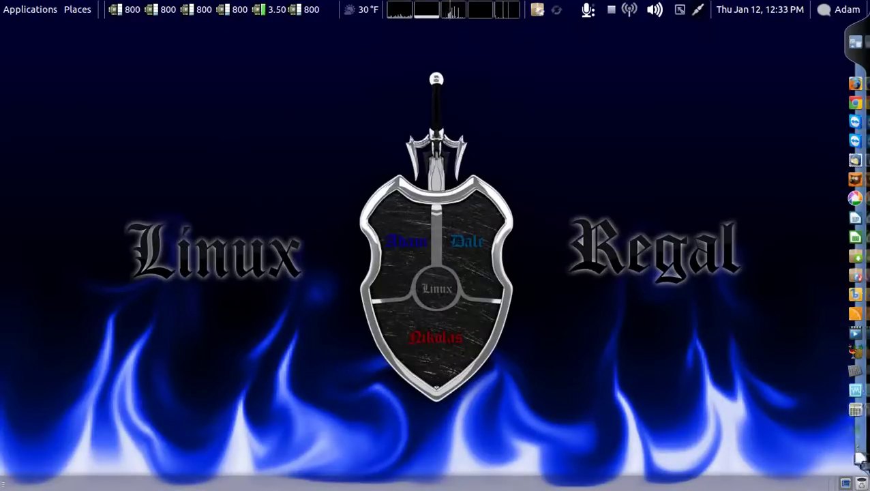
{"action": "right_click", "coordinate": [853, 451]}
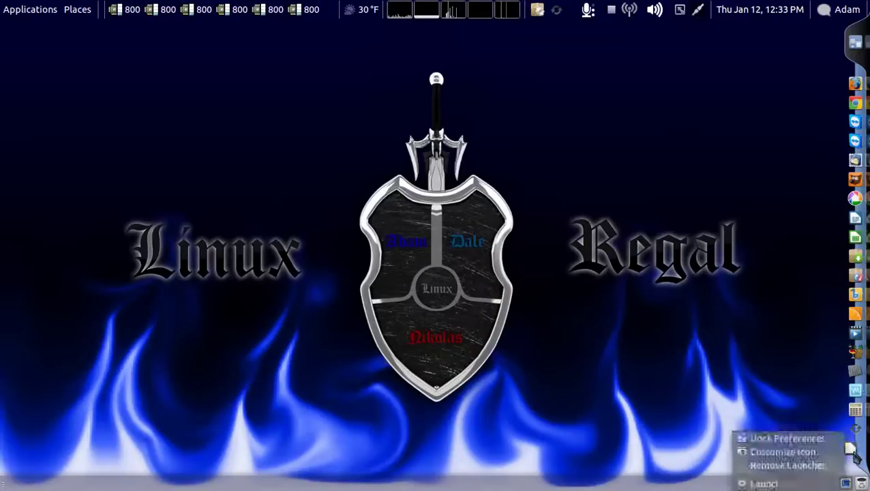
{"action": "left_click", "coordinate": [812, 465]}
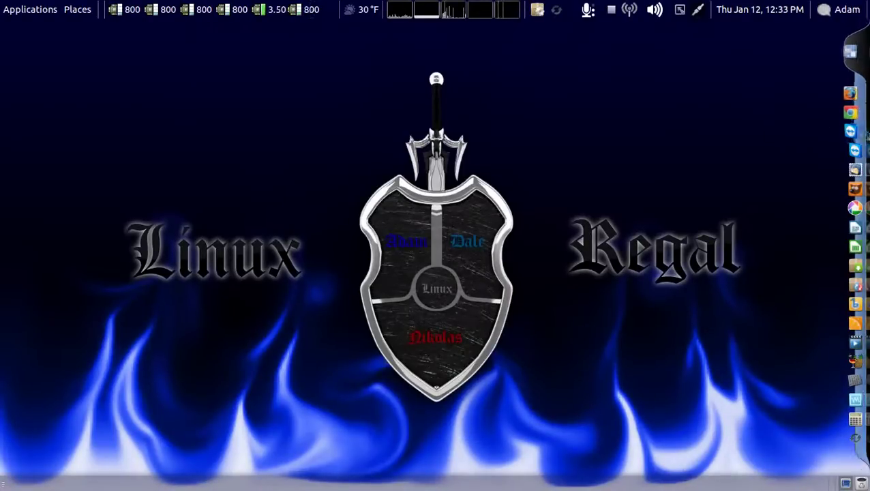
Open the dock preferences, try a larger icon size and set it back to 25 pixels
{"action": "right_click", "coordinate": [852, 55]}
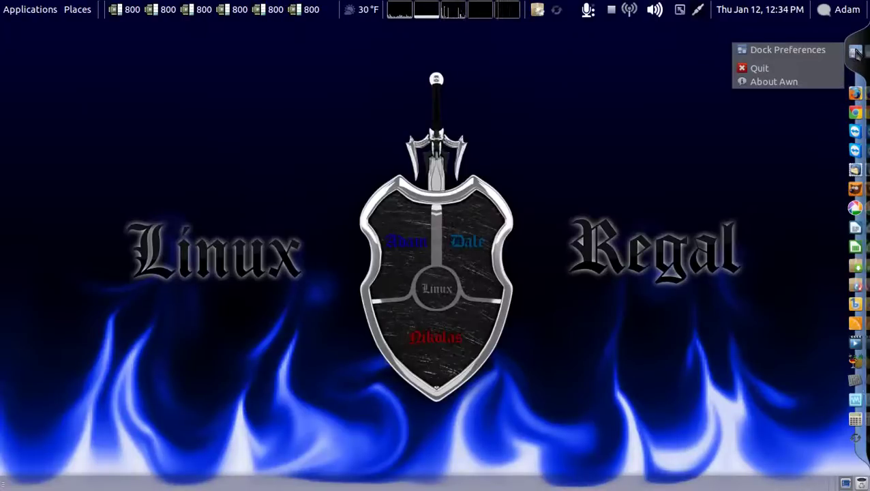
{"action": "left_click", "coordinate": [821, 55]}
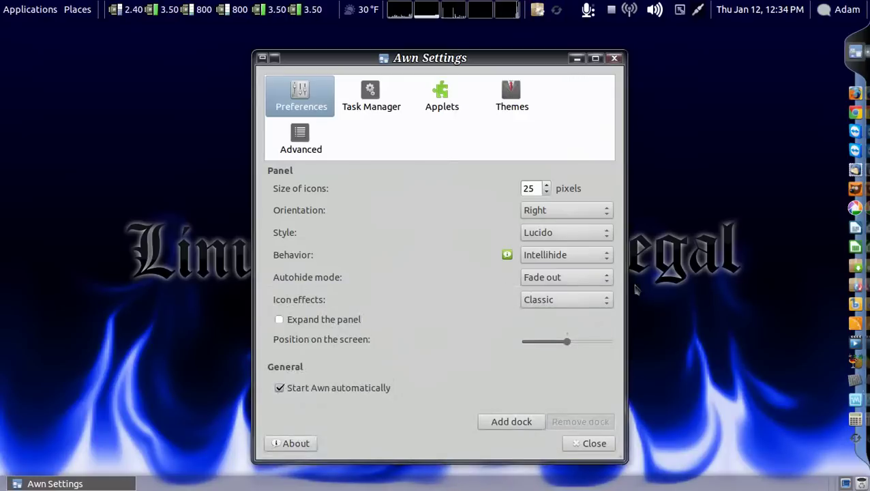
{"action": "left_click", "coordinate": [546, 185]}
{"action": "left_click", "coordinate": [547, 185]}
{"action": "left_click", "coordinate": [547, 193]}
{"action": "left_click", "coordinate": [547, 193]}
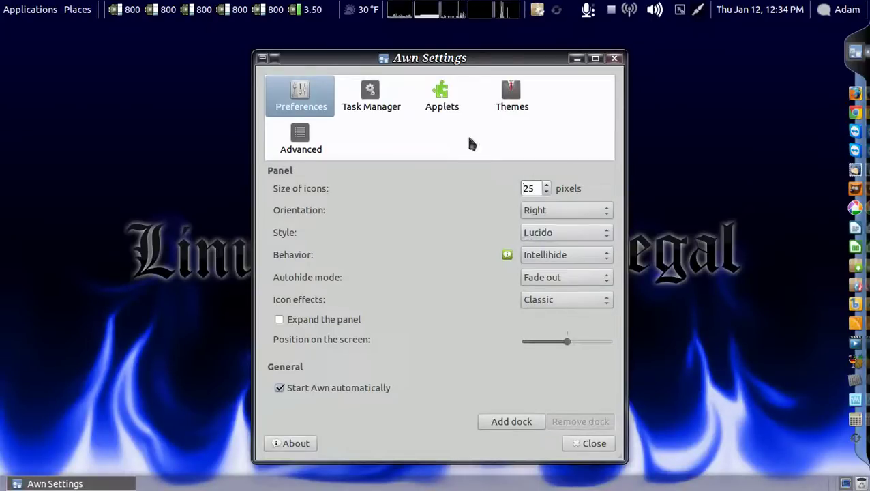
Review the dock's Themes and Advanced settings, and close the dock settings
{"action": "left_click", "coordinate": [509, 99]}
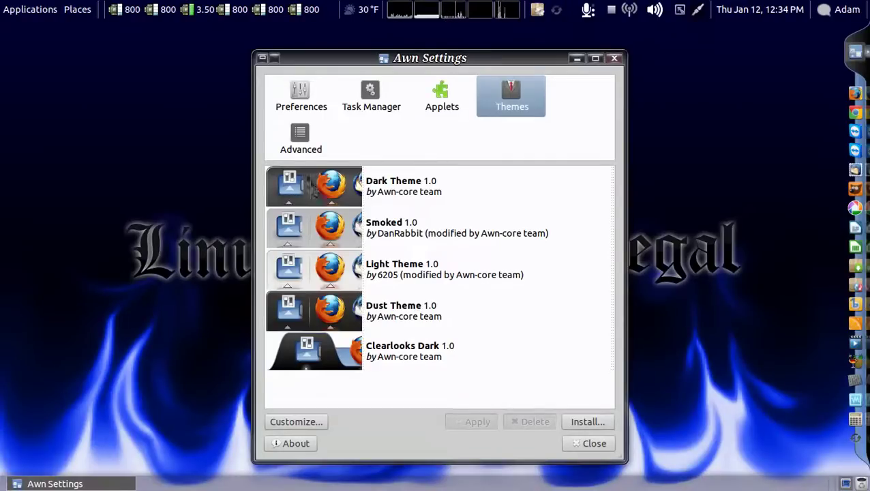
{"action": "left_click", "coordinate": [300, 136]}
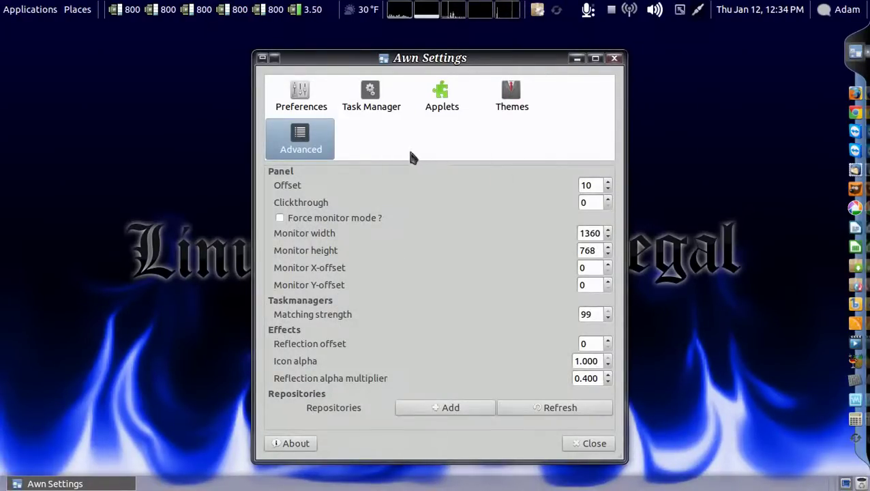
{"action": "left_click", "coordinate": [305, 101]}
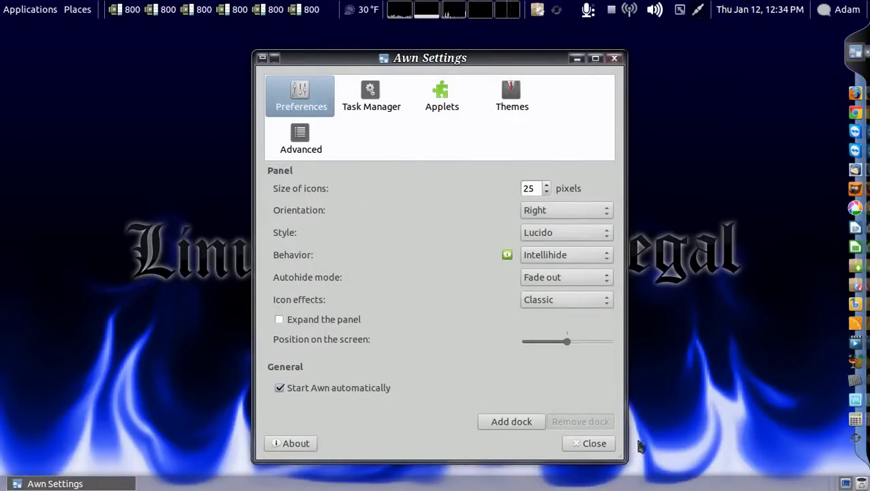
{"action": "left_click", "coordinate": [592, 443]}
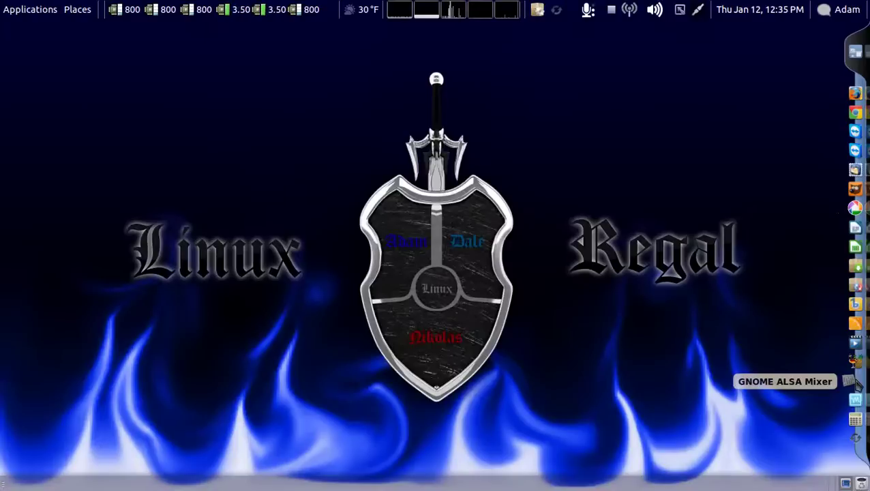
Launch GNOME ALSA Mixer from the dock to view its volume channels, and close it
{"action": "left_click", "coordinate": [853, 384]}
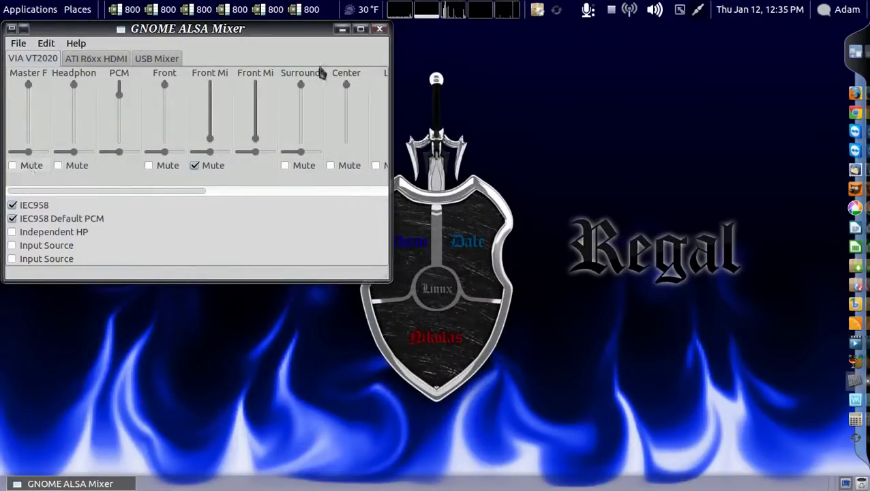
{"action": "left_click", "coordinate": [382, 30]}
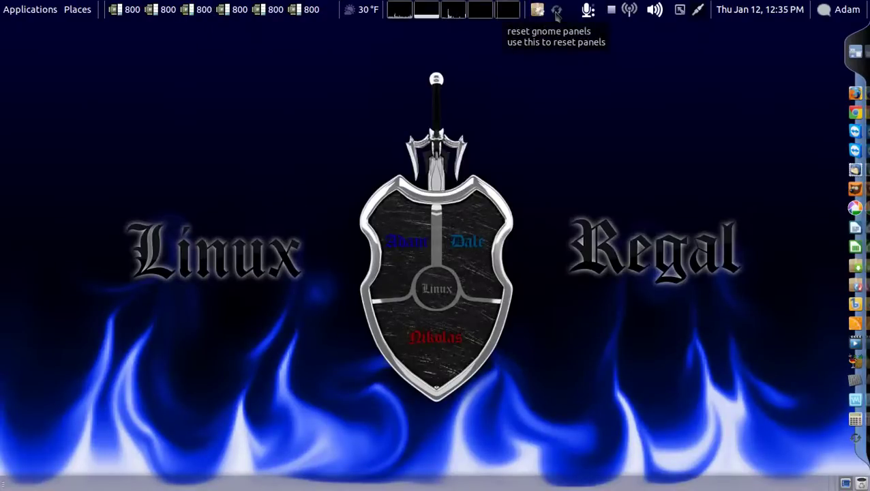
Reset the GNOME panels with the dock launcher, and once more with the panel's own reset launcher
{"action": "left_click", "coordinate": [856, 439]}
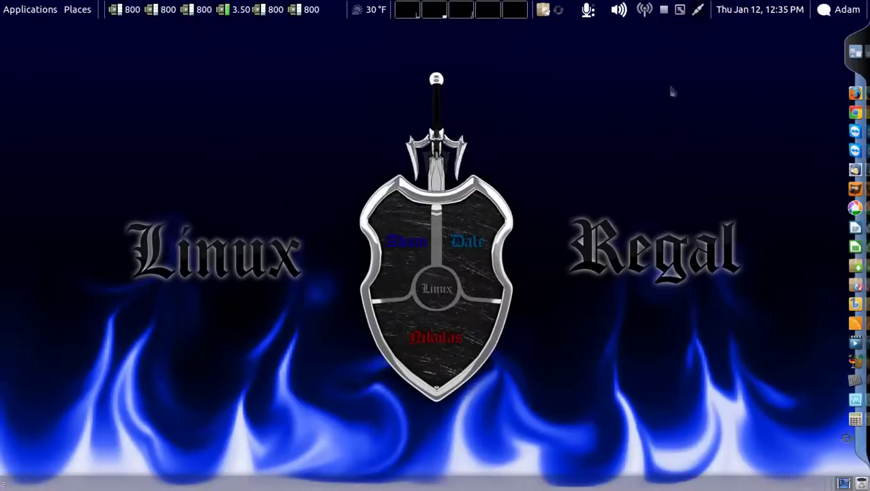
{"action": "left_click", "coordinate": [558, 12]}
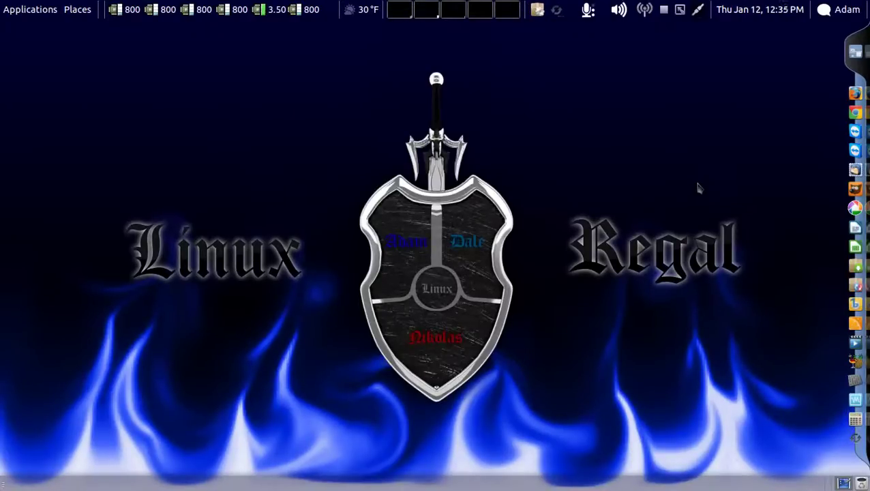
Open System Settings, view the Sound settings, and close the settings window
{"action": "left_click", "coordinate": [855, 6]}
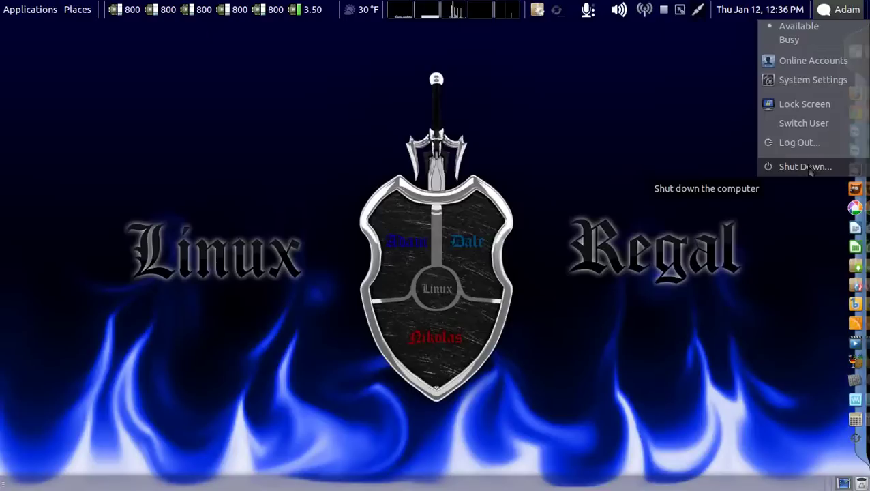
{"action": "left_click", "coordinate": [808, 80]}
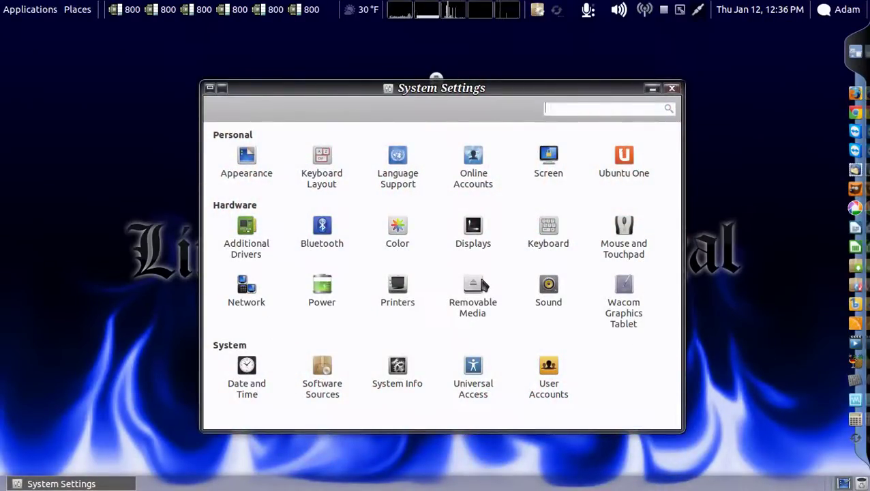
{"action": "left_click", "coordinate": [548, 293]}
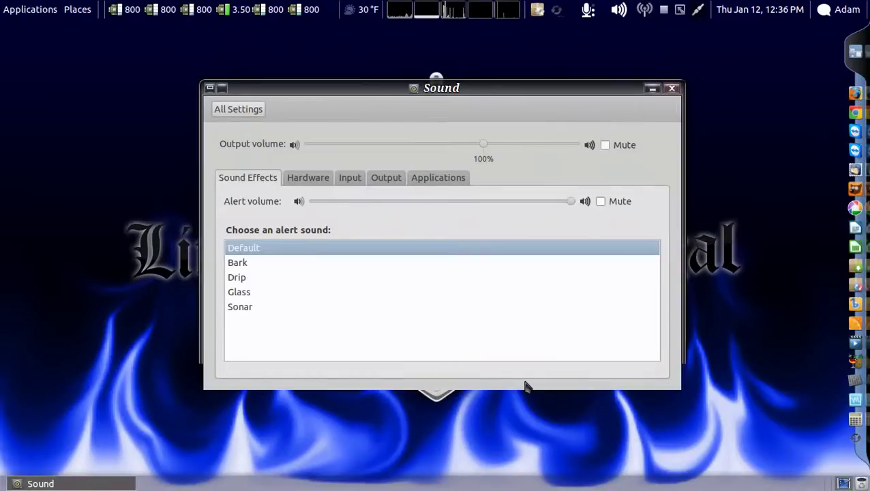
{"action": "left_click", "coordinate": [236, 109]}
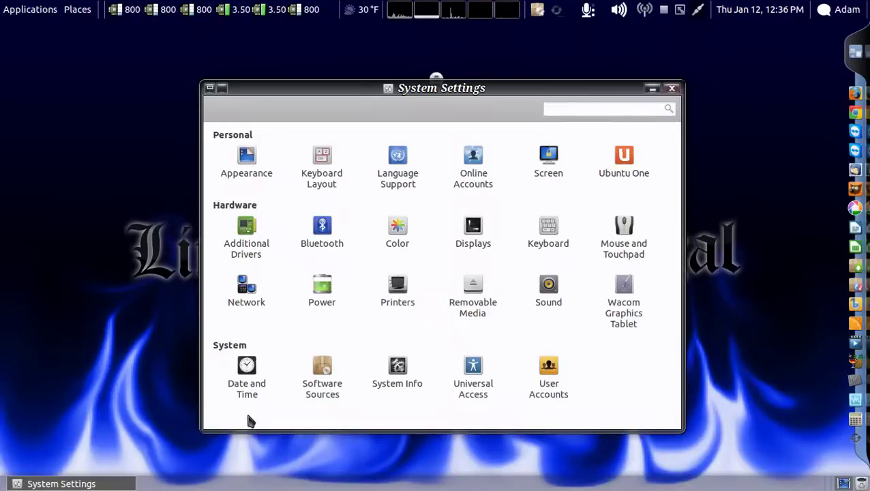
{"action": "left_click", "coordinate": [671, 88]}
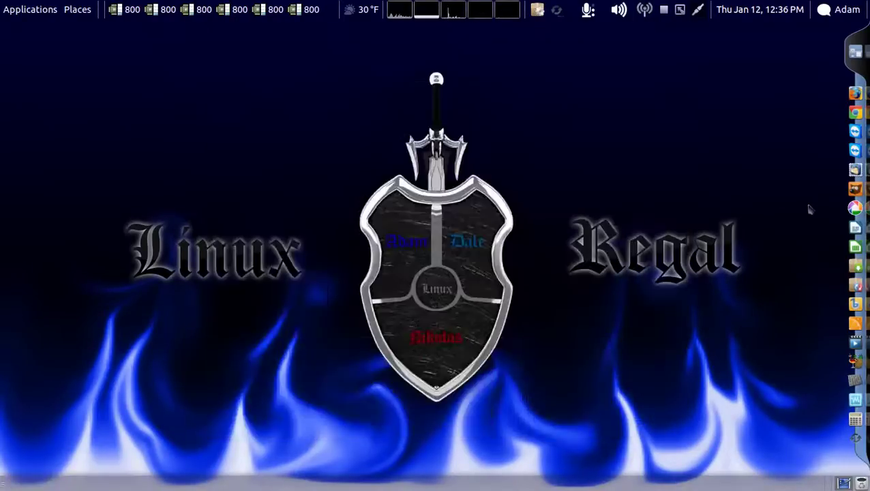
View the clock's calendar and its general preferences, and close Clock Preferences
{"action": "left_click", "coordinate": [781, 14]}
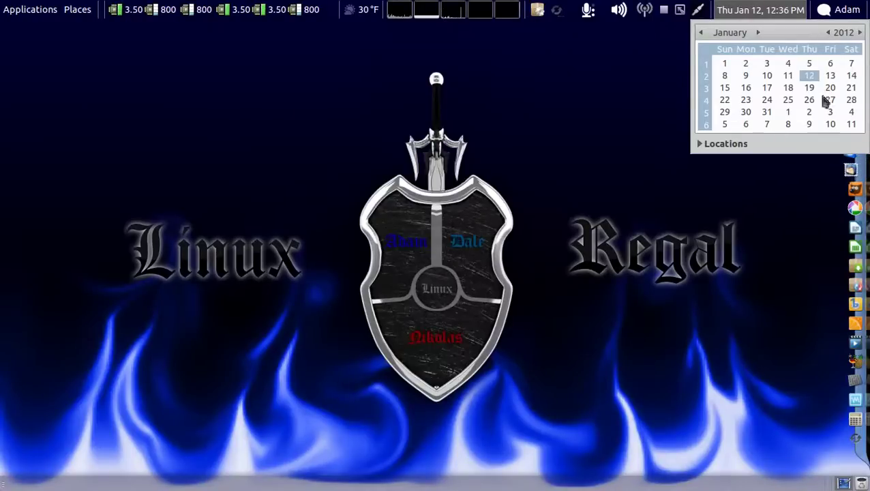
{"action": "left_click", "coordinate": [753, 13]}
{"action": "right_click", "coordinate": [753, 13]}
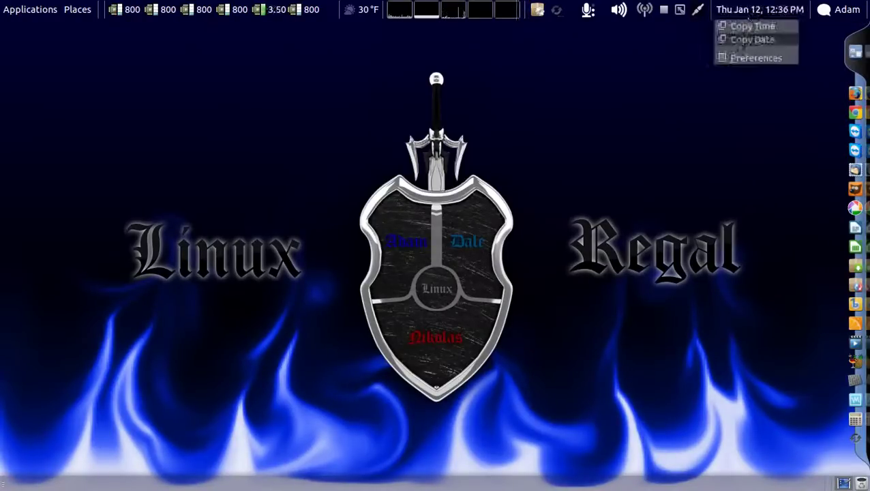
{"action": "left_click", "coordinate": [746, 59]}
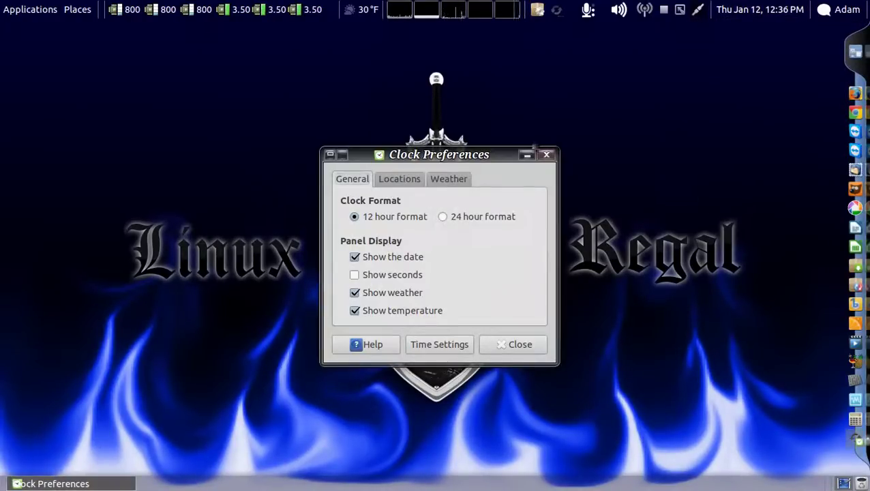
{"action": "left_click", "coordinate": [545, 155]}
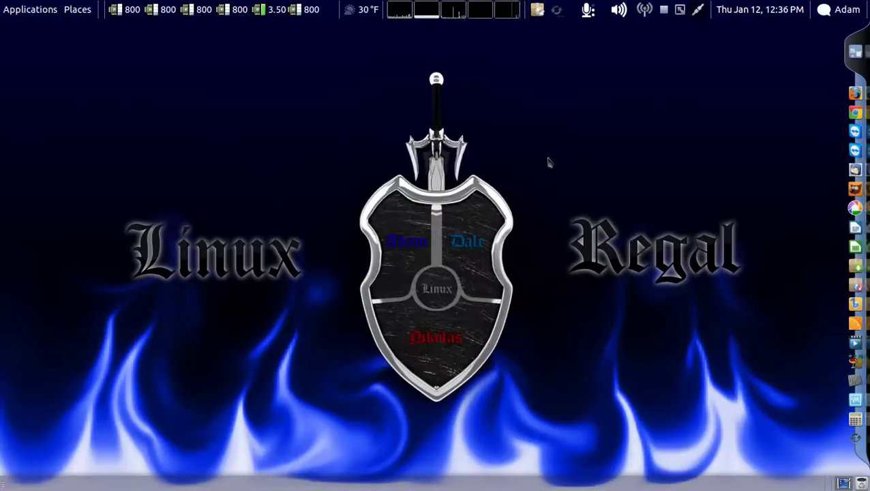
Examine the window manager and window decorator choices offered by Compiz Fusion Icon, leaving both as they are
{"action": "left_click", "coordinate": [682, 10]}
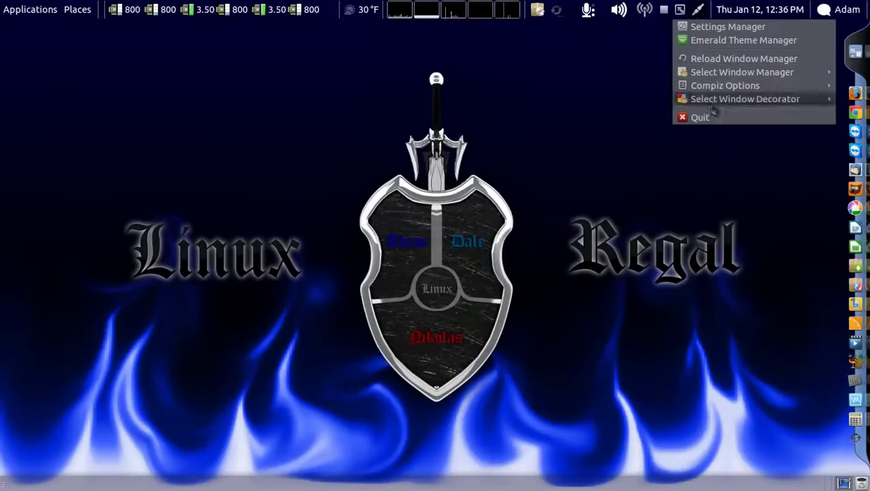
{"action": "mouse_move", "coordinate": [711, 102]}
{"action": "left_click", "coordinate": [640, 62]}
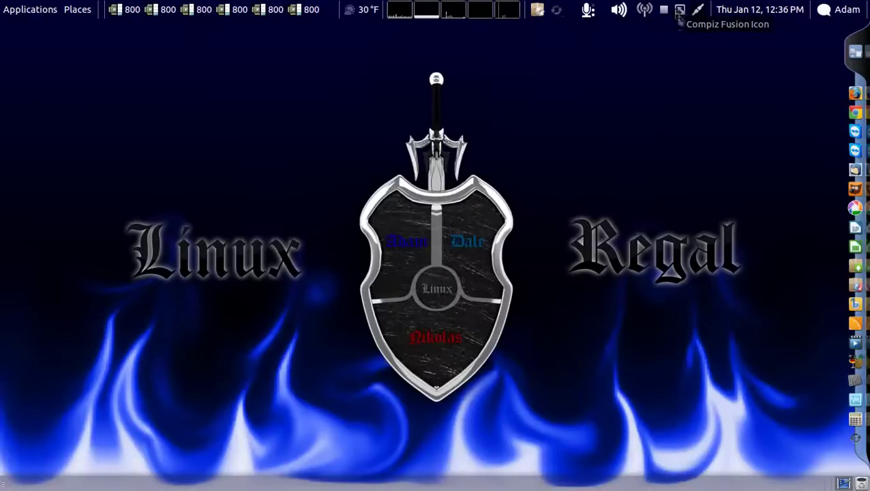
{"action": "left_click", "coordinate": [680, 13]}
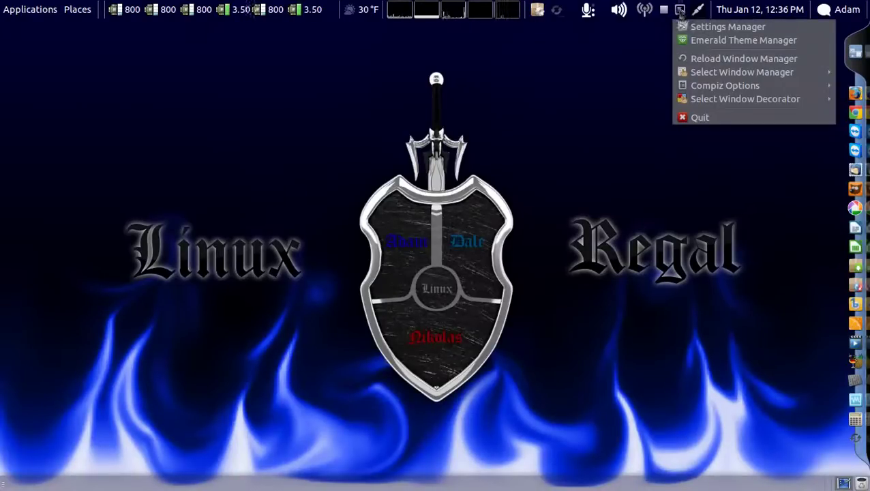
{"action": "mouse_move", "coordinate": [688, 73]}
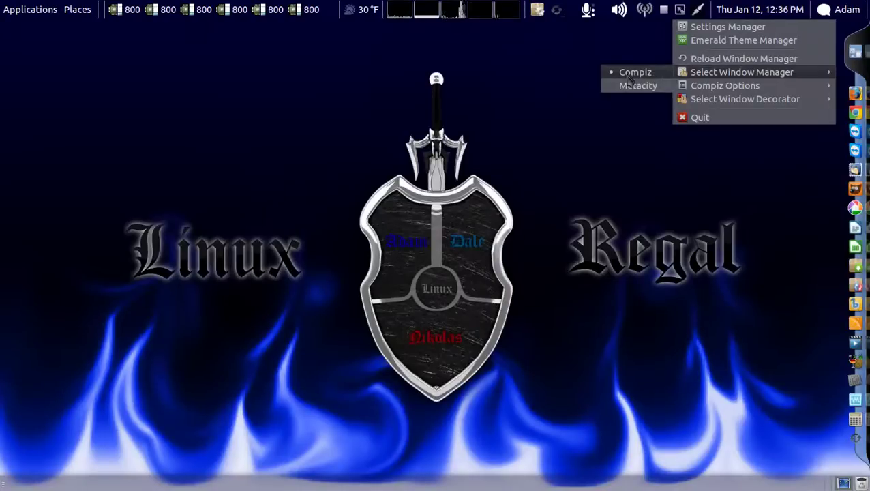
{"action": "mouse_move", "coordinate": [762, 101]}
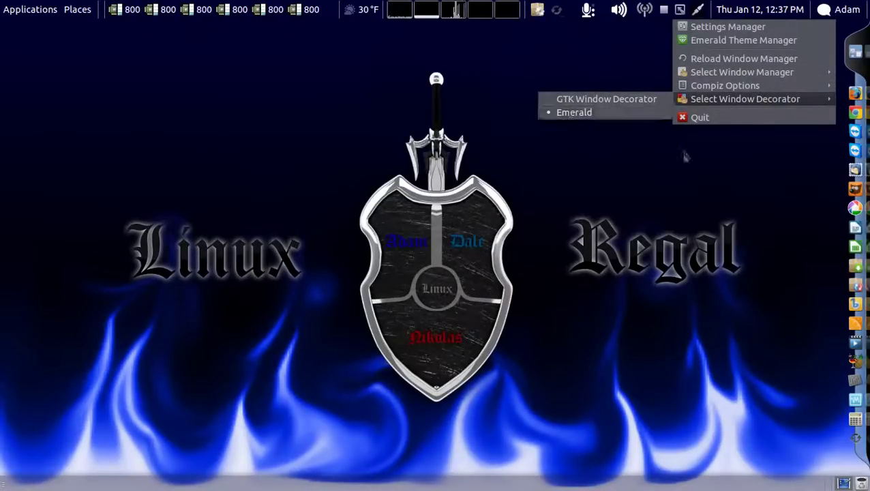
{"action": "left_click", "coordinate": [701, 175]}
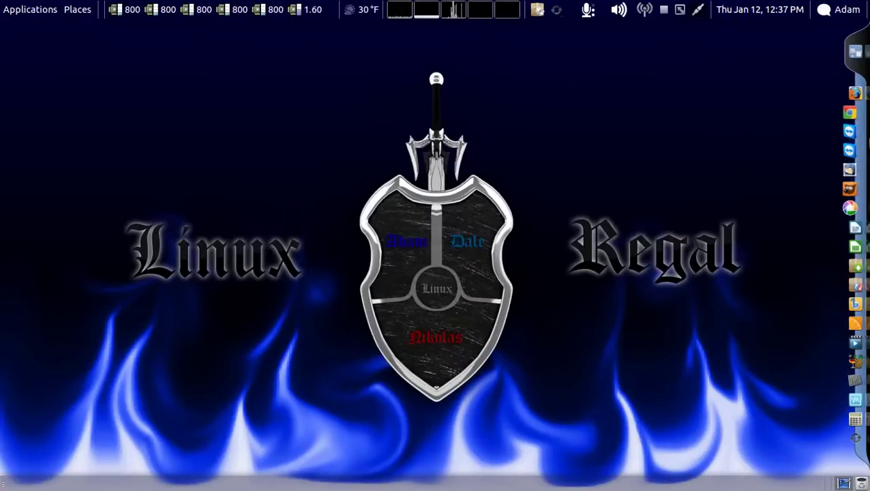
{"action": "right_click", "coordinate": [855, 53]}
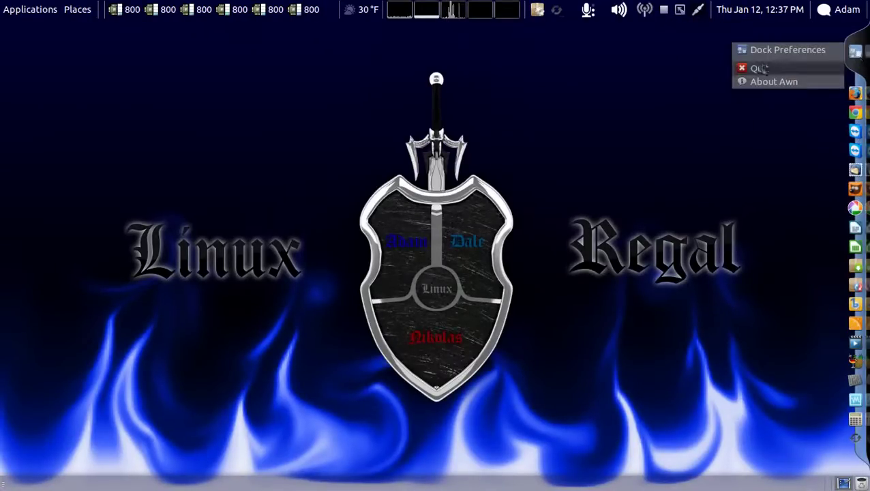
{"action": "left_click", "coordinate": [127, 87]}
View the Avant Window Navigator entry among the Accessories applications without launching it
{"action": "left_click", "coordinate": [4, 7]}
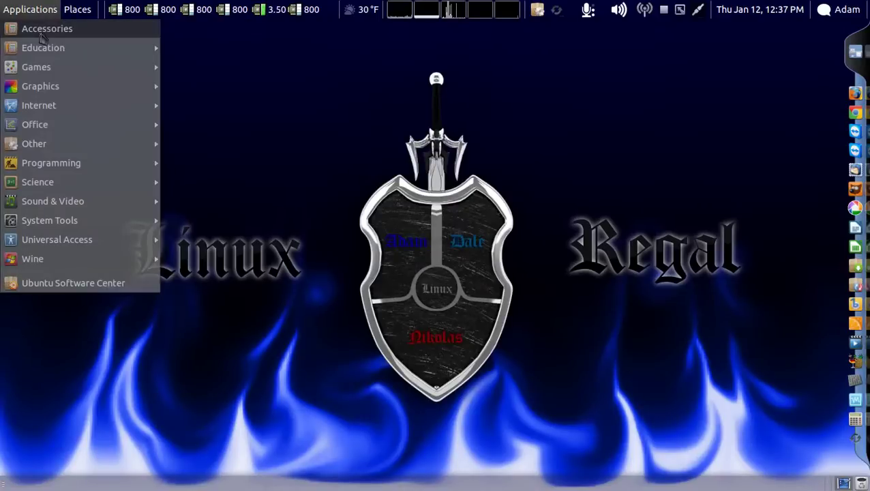
{"action": "mouse_move", "coordinate": [44, 31]}
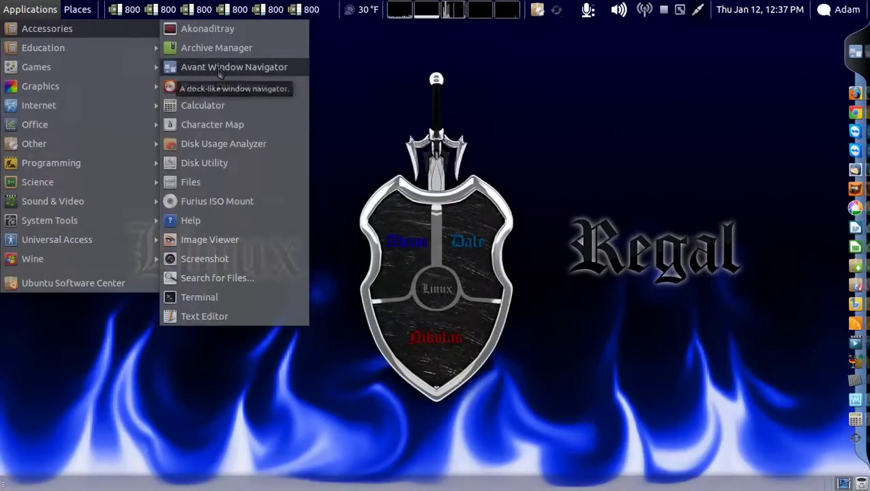
{"action": "left_click", "coordinate": [749, 116]}
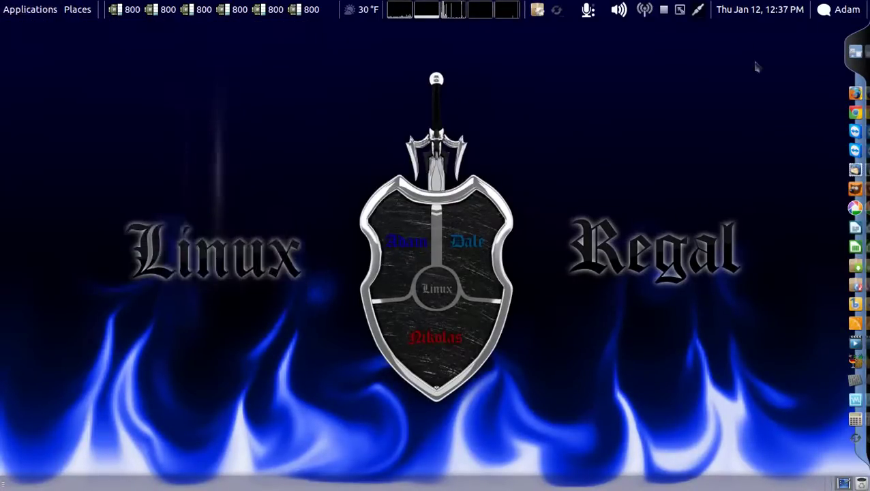
View Compiz Fusion Icon's window manager choices, review the effects in CompizConfig Settings Manager, and close it
{"action": "left_click", "coordinate": [678, 10]}
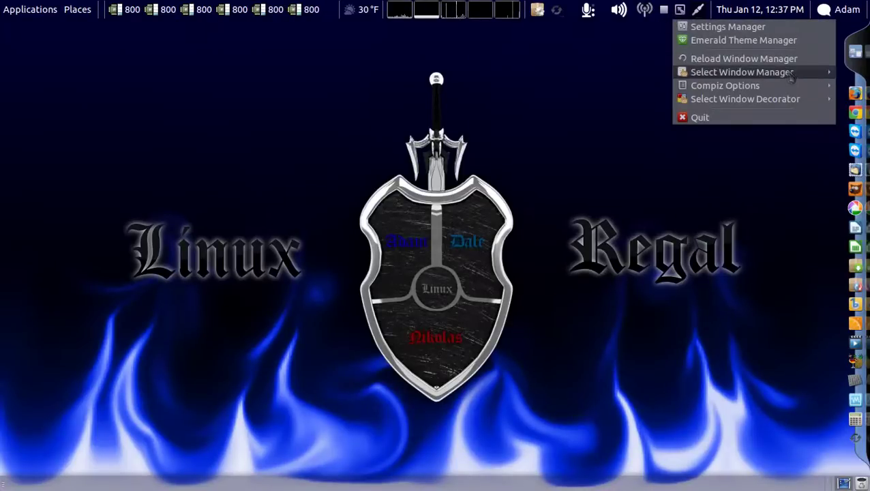
{"action": "mouse_move", "coordinate": [790, 76]}
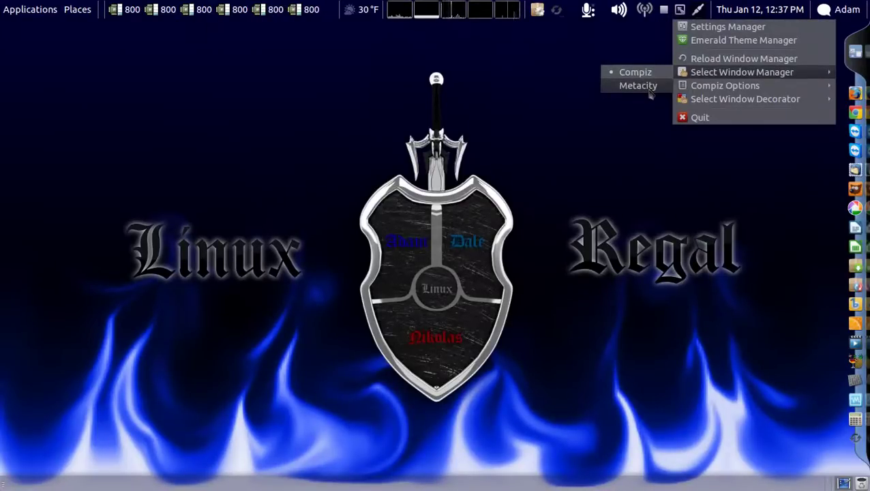
{"action": "left_click", "coordinate": [749, 28]}
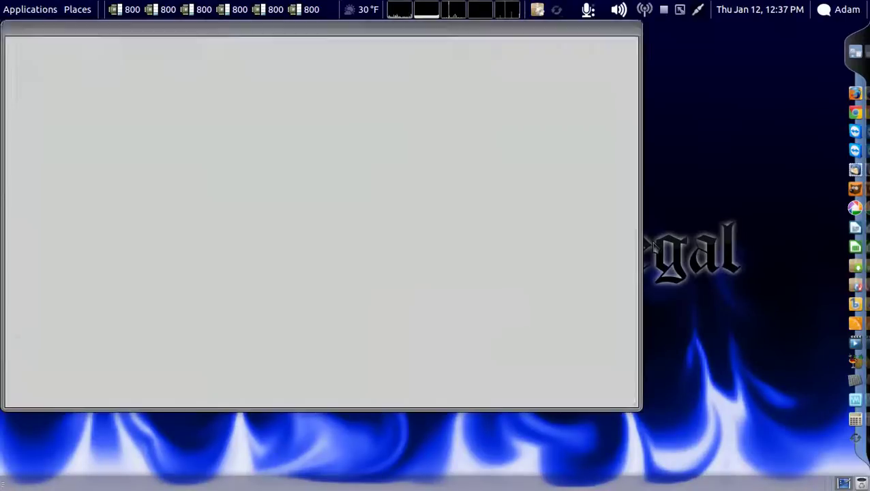
{"action": "scroll", "coordinate": [342, 326], "scroll_direction": "down", "scroll_amount": 5}
{"action": "scroll", "coordinate": [345, 326], "scroll_direction": "down", "scroll_amount": 5}
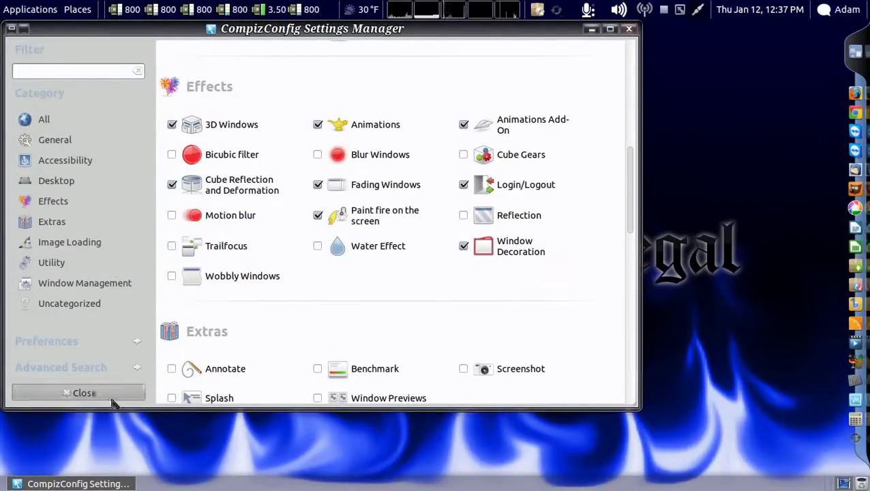
{"action": "left_click", "coordinate": [113, 403]}
View the window decorator choices, open Emerald Theme Manager, and browse its list of installed themes
{"action": "left_click", "coordinate": [679, 11]}
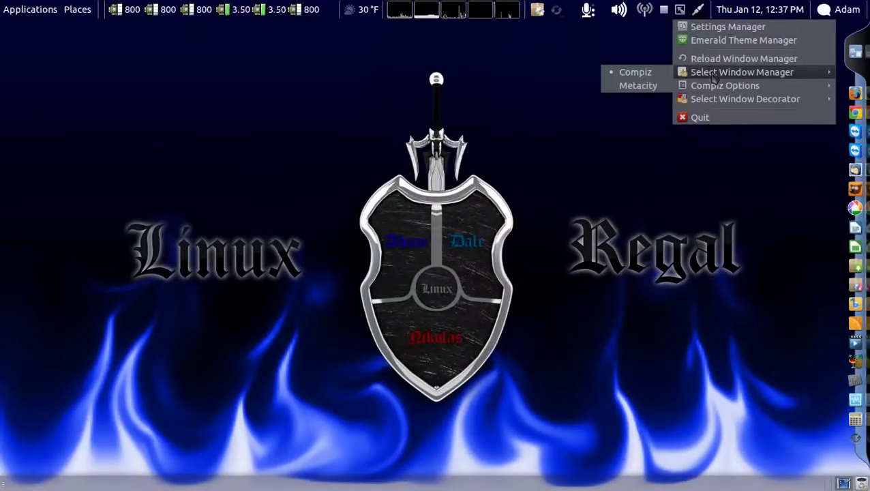
{"action": "mouse_move", "coordinate": [715, 101]}
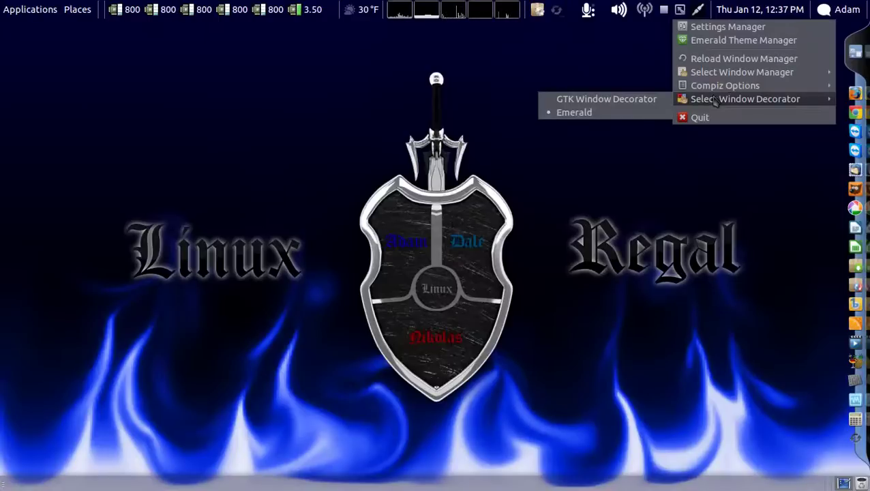
{"action": "left_click", "coordinate": [586, 101]}
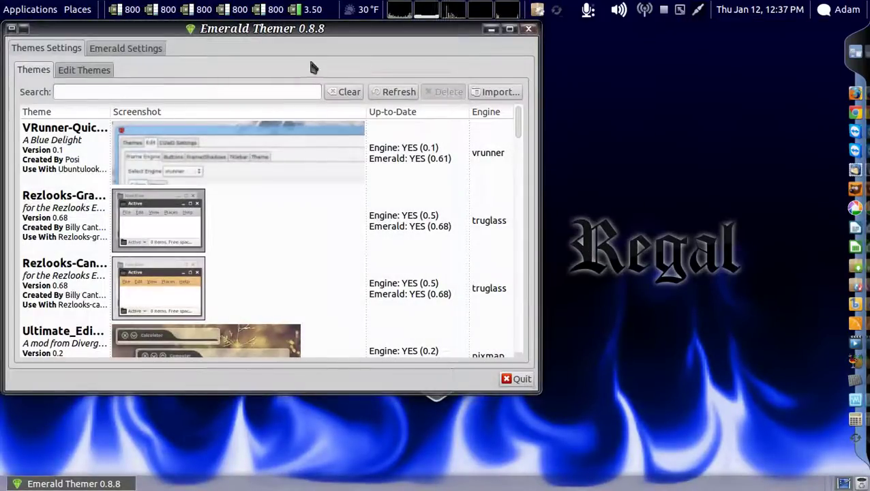
{"action": "left_click_drag", "start_coordinate": [313, 36], "coordinate": [493, 94]}
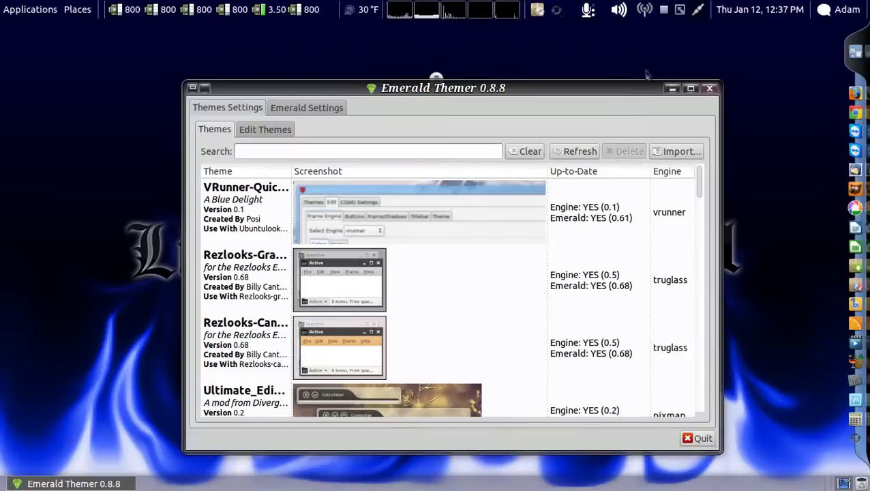
{"action": "scroll", "coordinate": [479, 281], "scroll_direction": "down", "scroll_amount": 3}
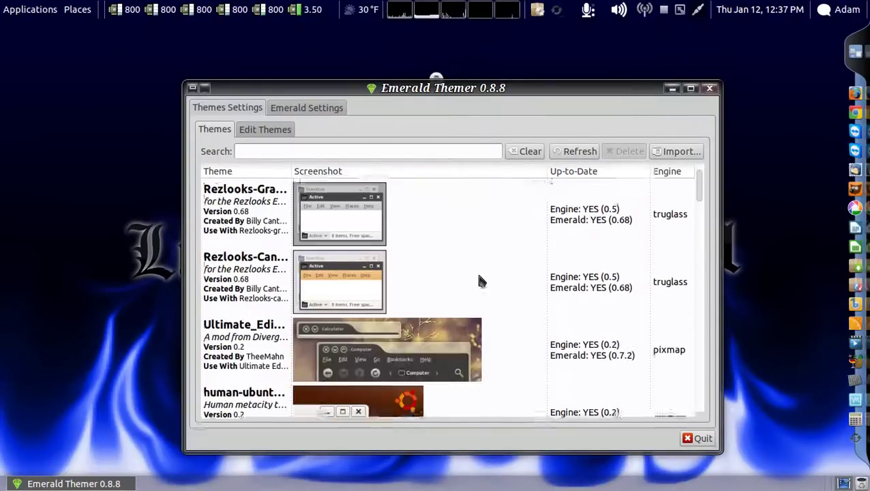
{"action": "scroll", "coordinate": [507, 272], "scroll_direction": "down", "scroll_amount": 5}
{"action": "scroll", "coordinate": [508, 274], "scroll_direction": "down", "scroll_amount": 10}
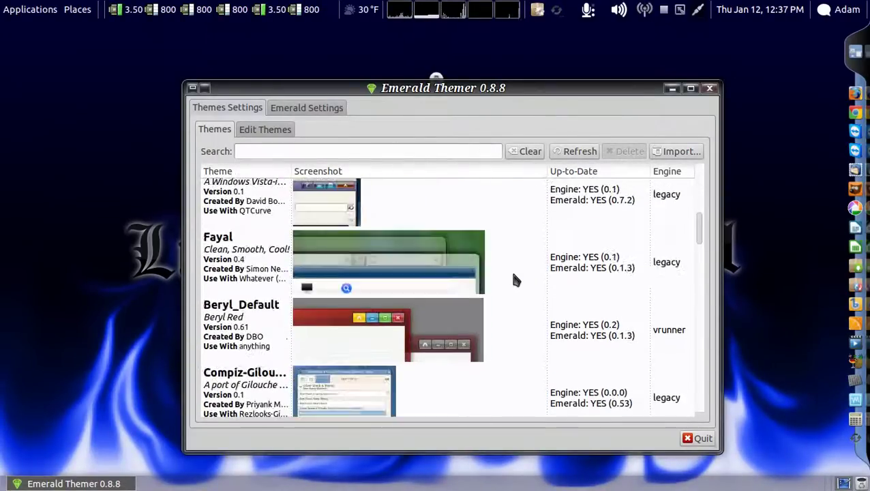
{"action": "scroll", "coordinate": [514, 279], "scroll_direction": "down", "scroll_amount": 10}
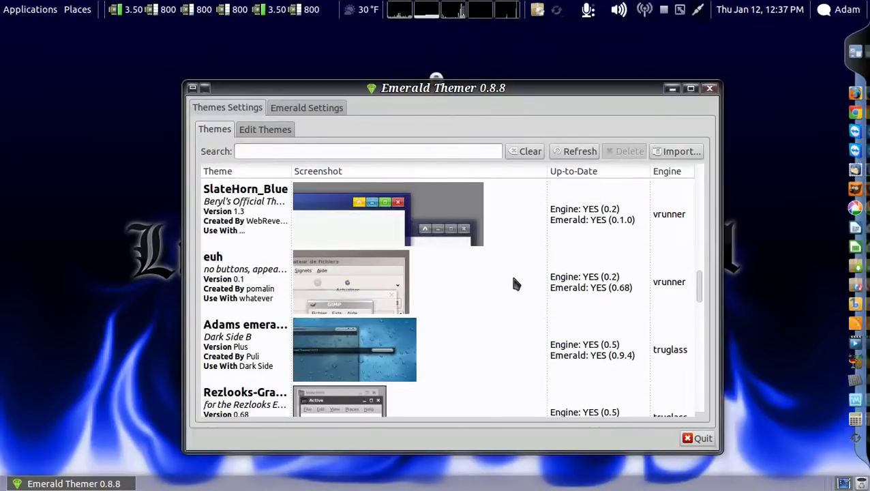
{"action": "scroll", "coordinate": [515, 284], "scroll_direction": "down", "scroll_amount": 10}
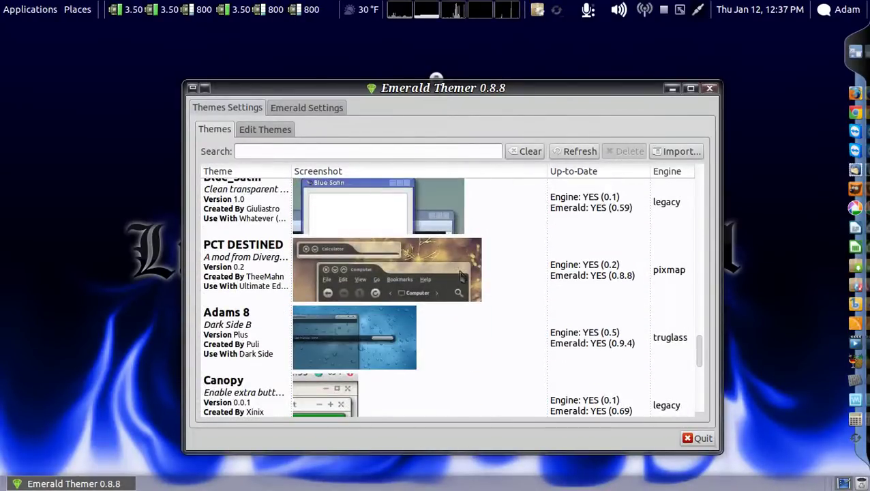
Try out other window themes from the Emerald theme list
{"action": "left_click", "coordinate": [472, 300]}
{"action": "scroll", "coordinate": [473, 306], "scroll_direction": "down", "scroll_amount": 5}
{"action": "scroll", "coordinate": [477, 313], "scroll_direction": "down", "scroll_amount": 3}
{"action": "left_click", "coordinate": [449, 272]}
{"action": "scroll", "coordinate": [439, 308], "scroll_direction": "down", "scroll_amount": 4}
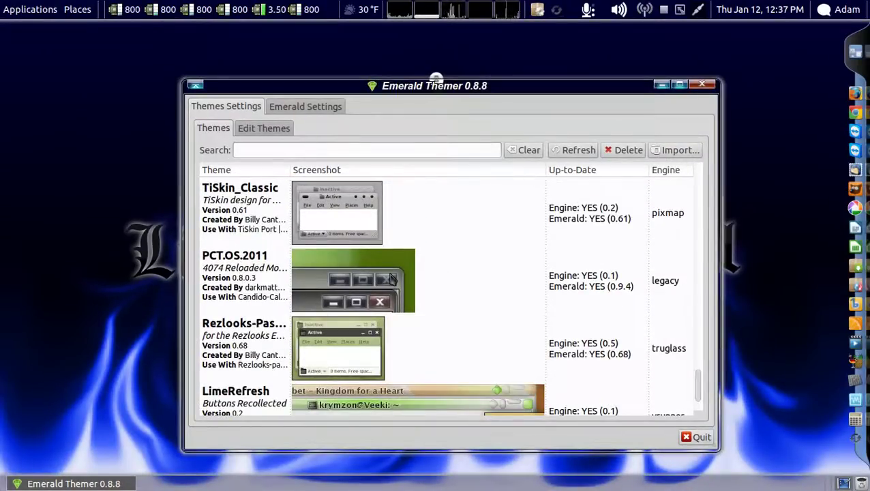
Apply the PCT.OS.2011 window theme and quit Emerald Themer
{"action": "left_click", "coordinate": [556, 286]}
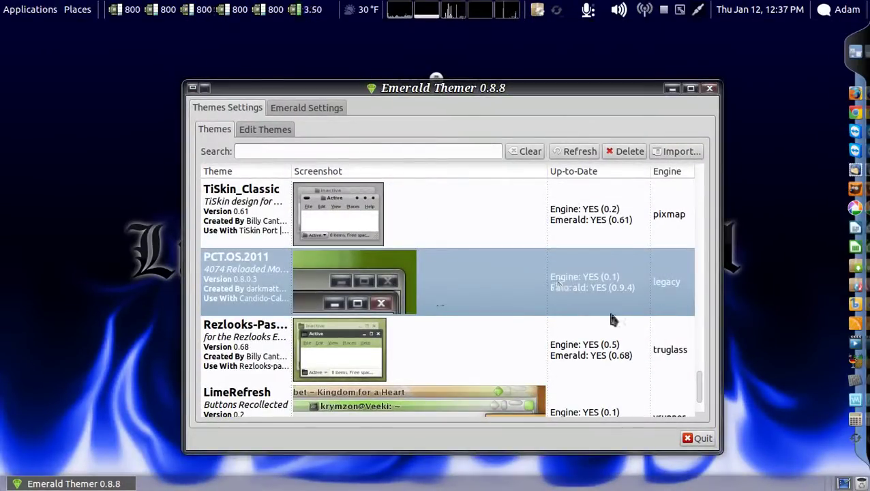
{"action": "left_click", "coordinate": [699, 439]}
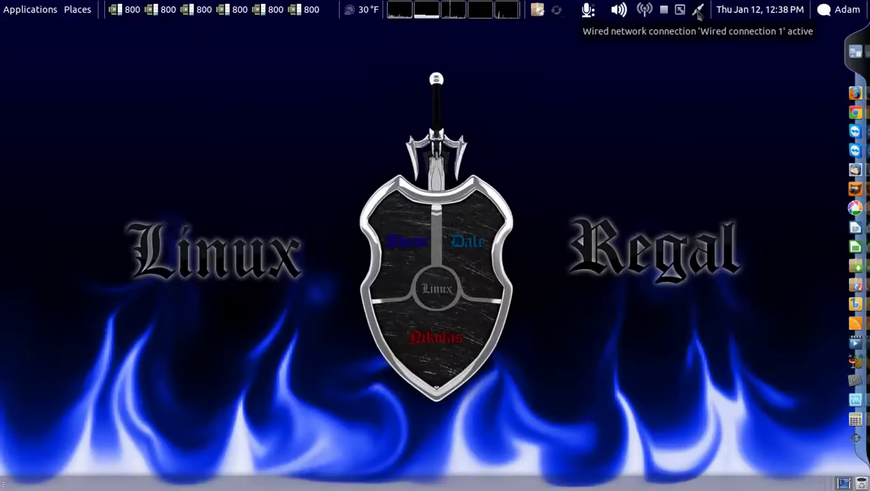
Connect to the PCT-2 wireless network and view the list of available networks
{"action": "left_click", "coordinate": [698, 9]}
{"action": "left_click", "coordinate": [698, 10]}
{"action": "left_click", "coordinate": [699, 10]}
{"action": "left_click", "coordinate": [766, 100]}
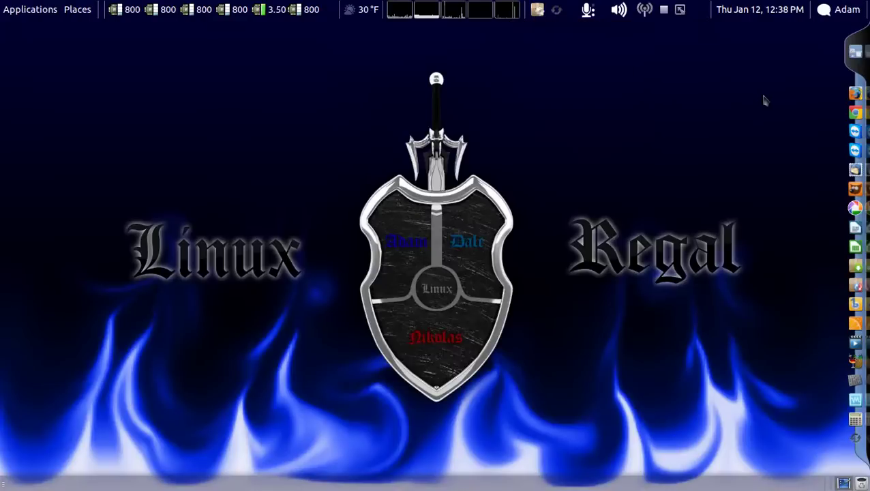
{"action": "left_click", "coordinate": [702, 11]}
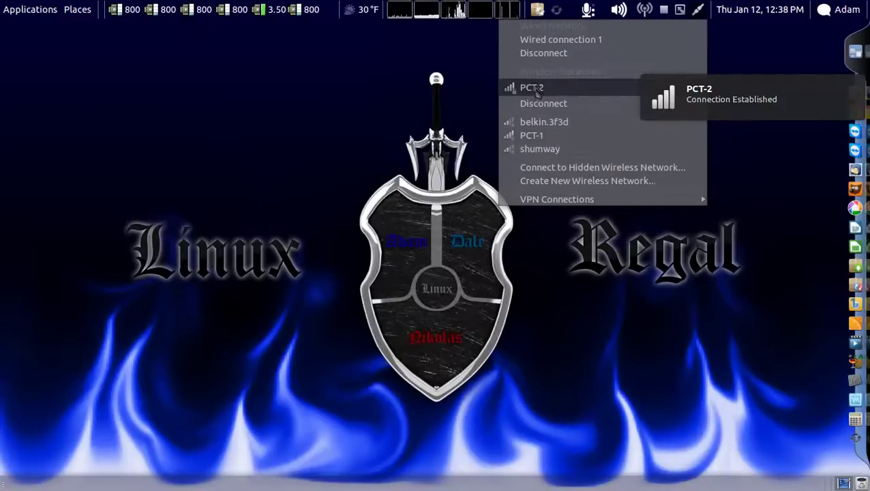
Disconnect the wired network and reconnect through Wired connection 1
{"action": "left_click", "coordinate": [697, 9]}
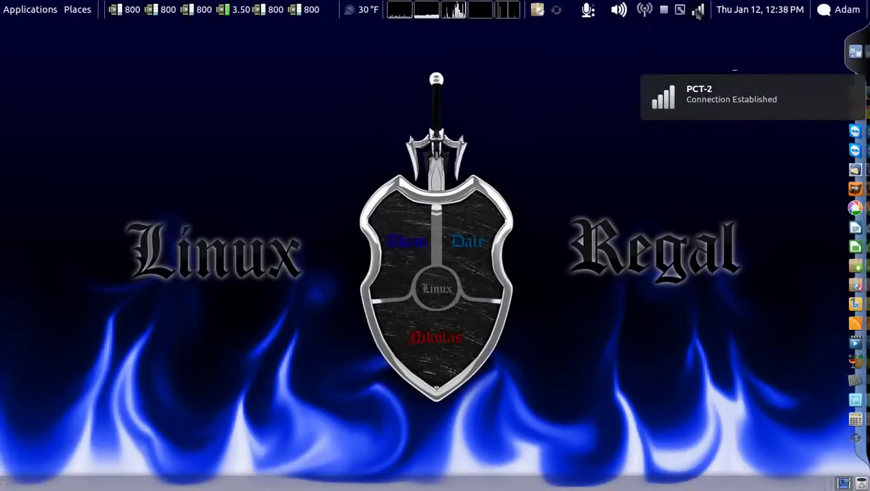
{"action": "left_click", "coordinate": [697, 9]}
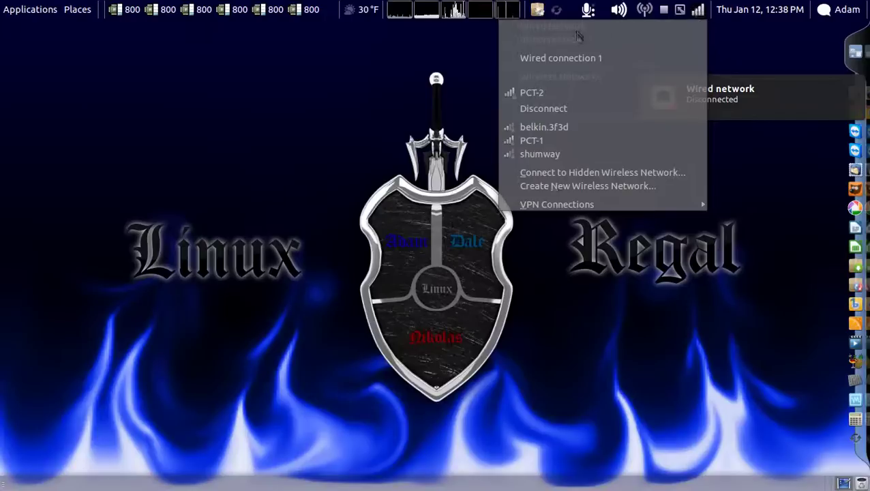
{"action": "left_click", "coordinate": [552, 59]}
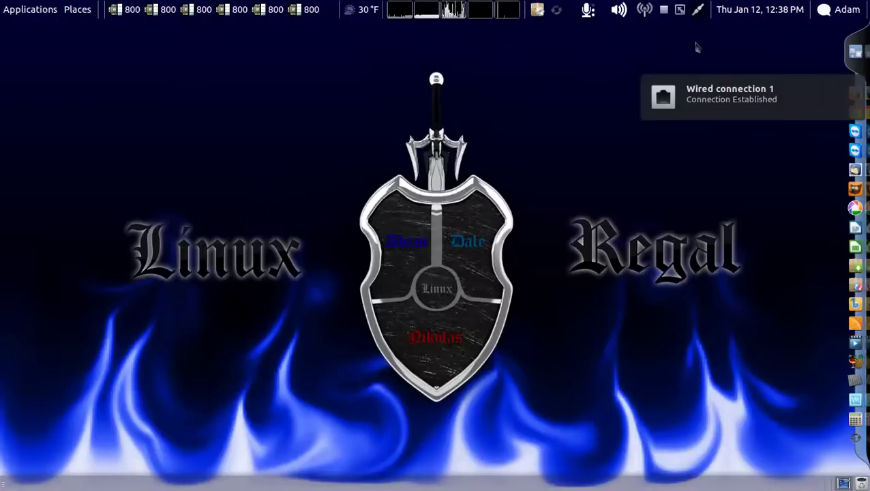
View the Connection Information for the active wired connection and close it
{"action": "left_click", "coordinate": [697, 11]}
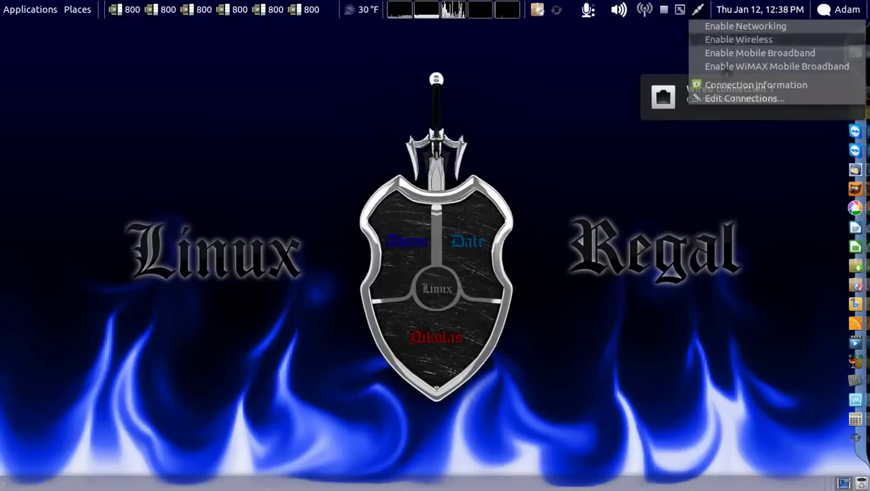
{"action": "left_click", "coordinate": [736, 84]}
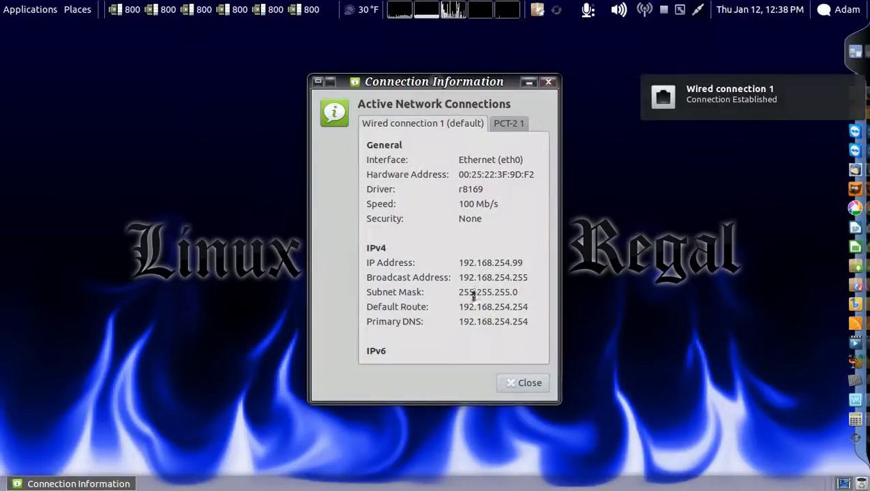
{"action": "key", "text": "Escape"}
Open the Network Connections editor, view the wireless and wired connection lists, and close it
{"action": "left_click", "coordinate": [697, 11]}
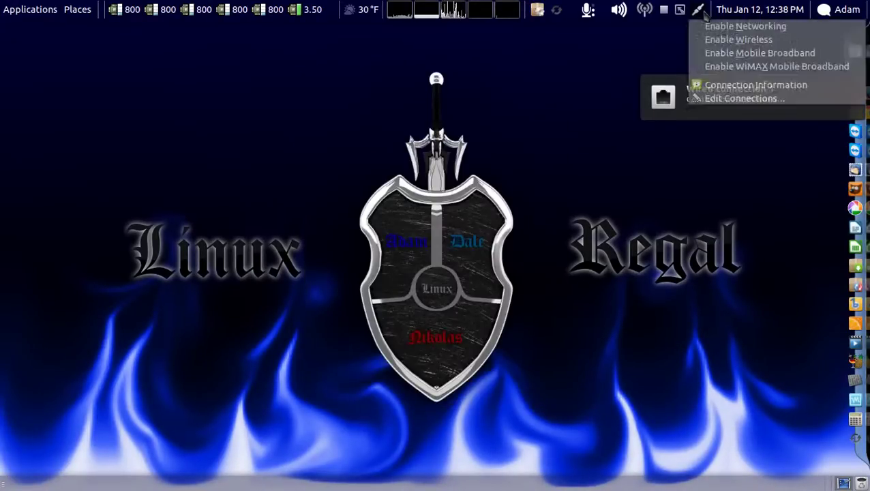
{"action": "left_click", "coordinate": [758, 99]}
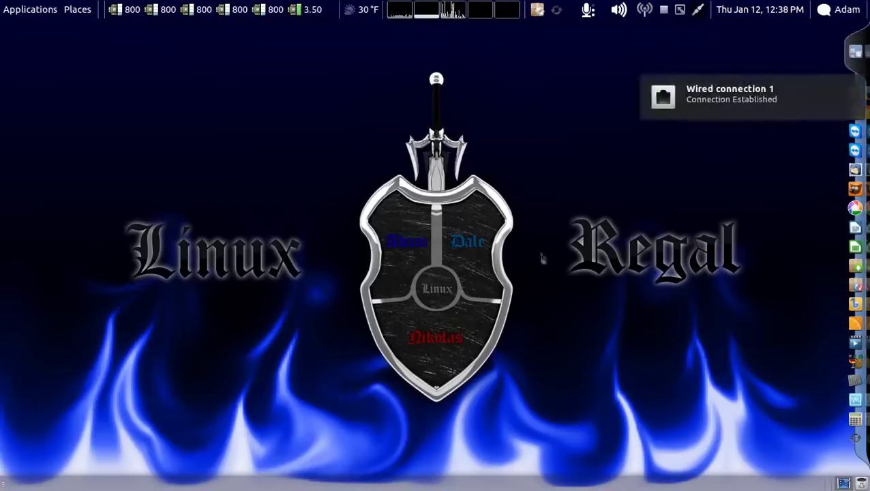
{"action": "left_click", "coordinate": [368, 186]}
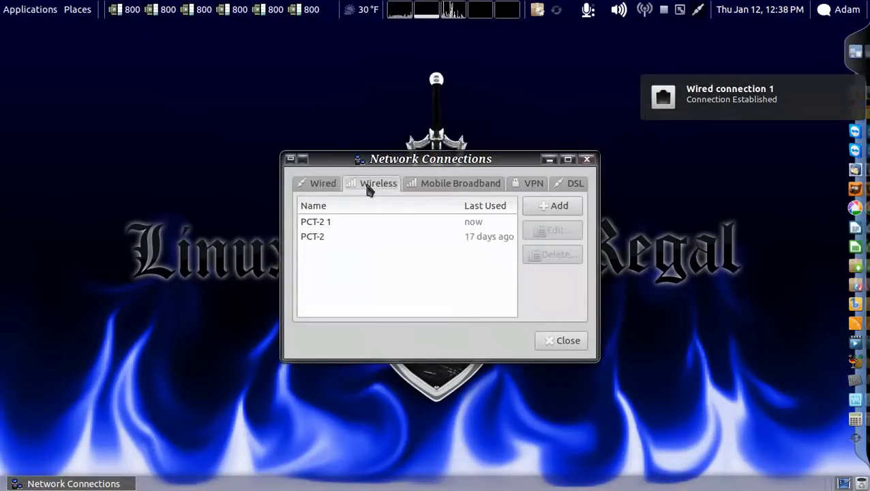
{"action": "left_click", "coordinate": [325, 184]}
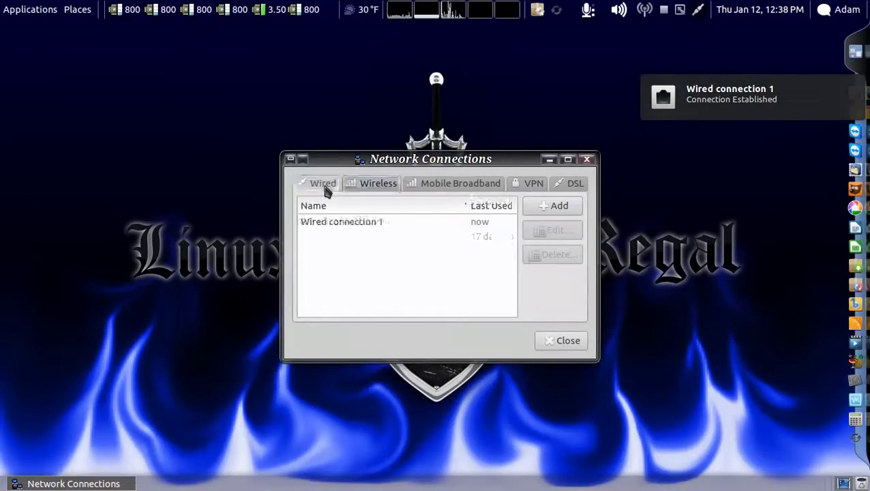
{"action": "left_click", "coordinate": [568, 341]}
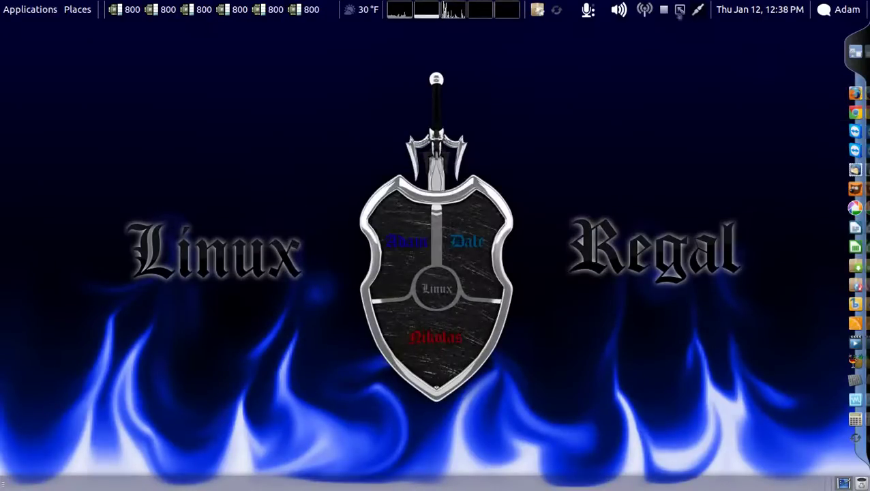
Examine the Alternative Rock and Classic Rock stations in the panel's radio player without playing any
{"action": "left_click", "coordinate": [644, 9]}
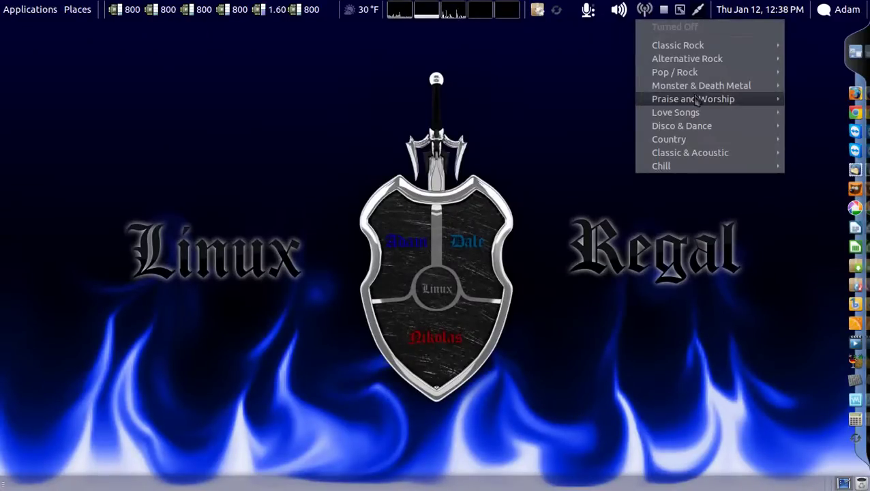
{"action": "mouse_move", "coordinate": [700, 75]}
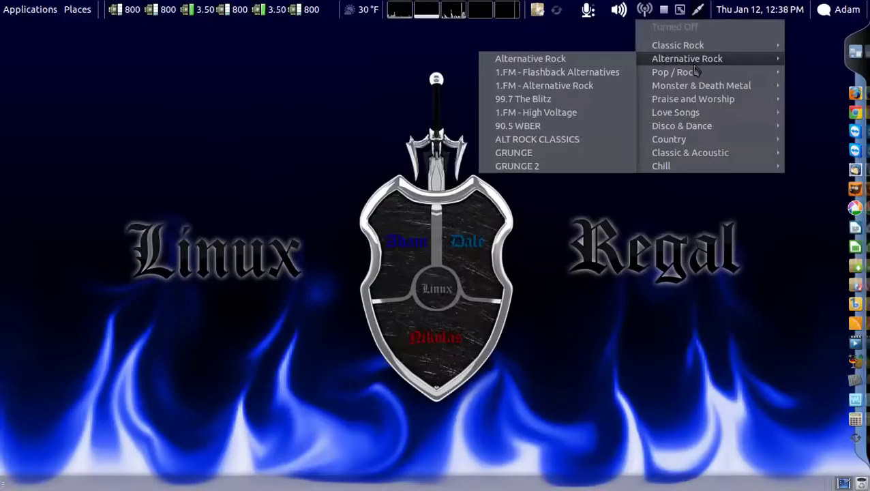
{"action": "mouse_move", "coordinate": [685, 49]}
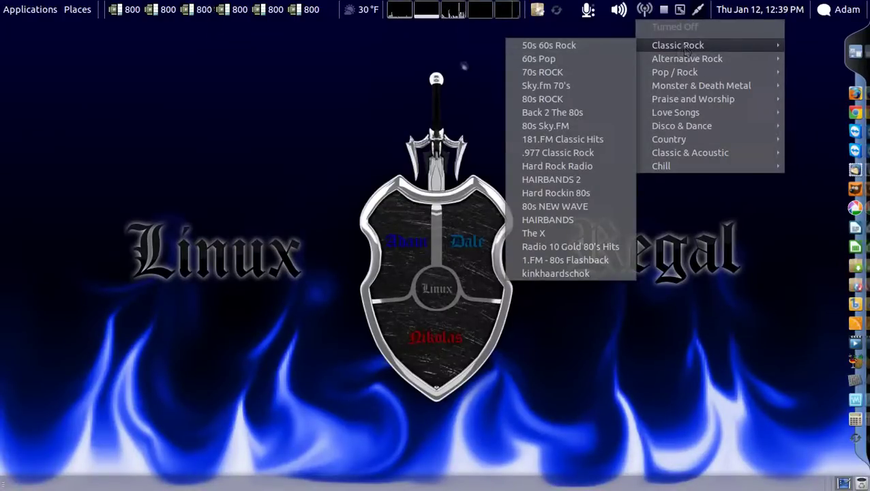
{"action": "left_click", "coordinate": [430, 68]}
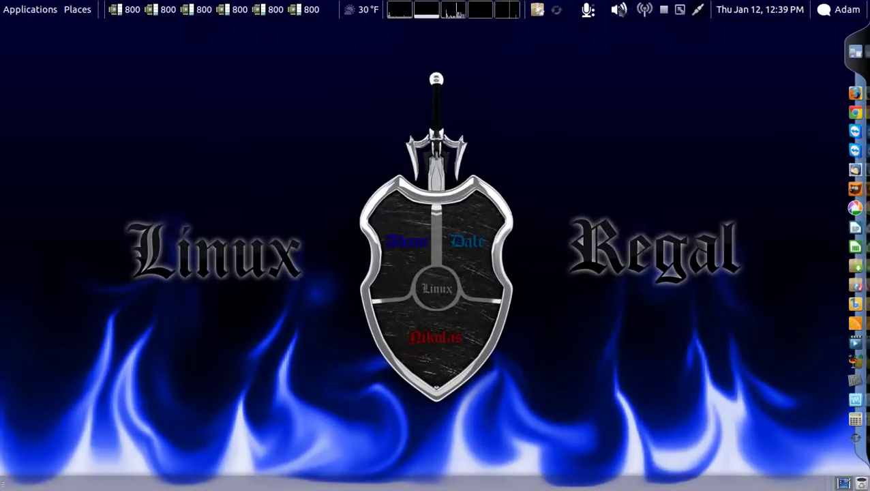
View the speaker volume slider and its Mute and Sound Preferences options without changing anything
{"action": "left_click", "coordinate": [618, 9]}
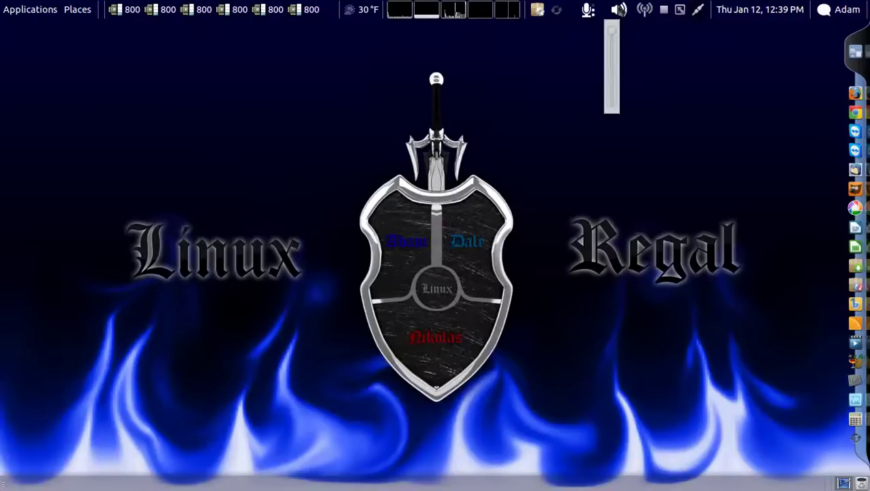
{"action": "left_click", "coordinate": [638, 52]}
{"action": "right_click", "coordinate": [618, 10]}
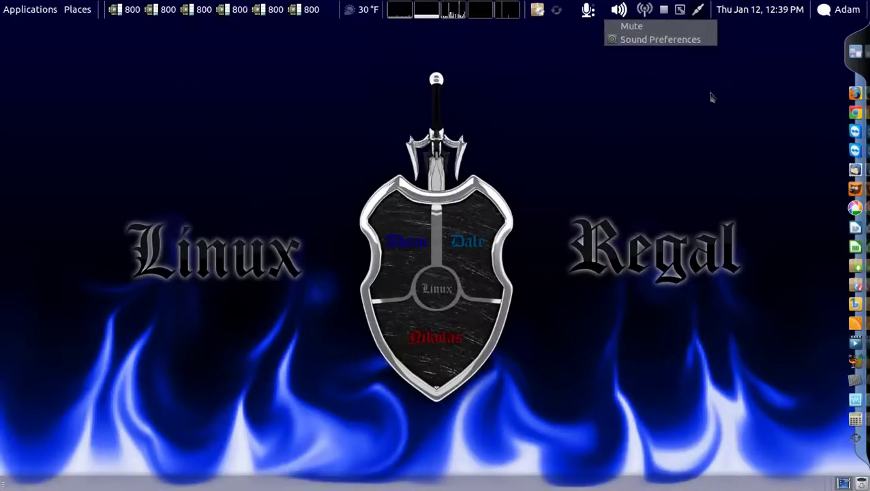
{"action": "left_click", "coordinate": [635, 88]}
View the microphone's input level details and options, and dismiss them without changing anything
{"action": "mouse_move", "coordinate": [590, 19]}
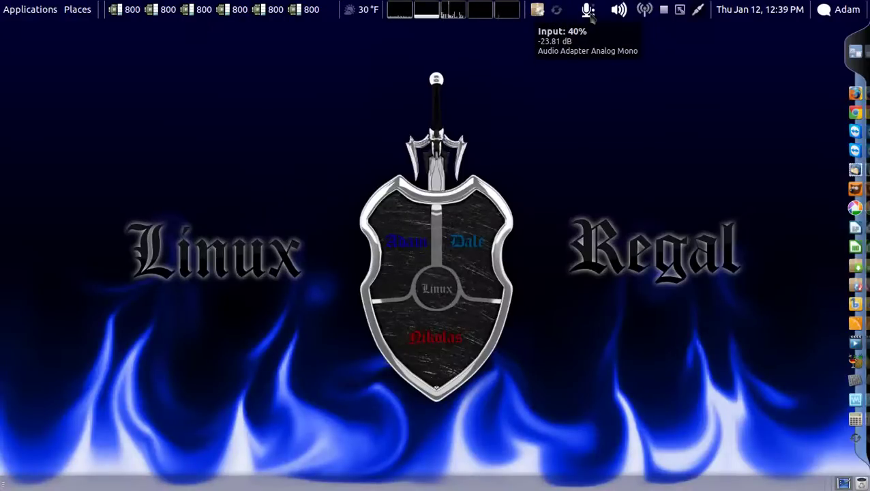
{"action": "left_click", "coordinate": [588, 11]}
{"action": "right_click", "coordinate": [589, 12]}
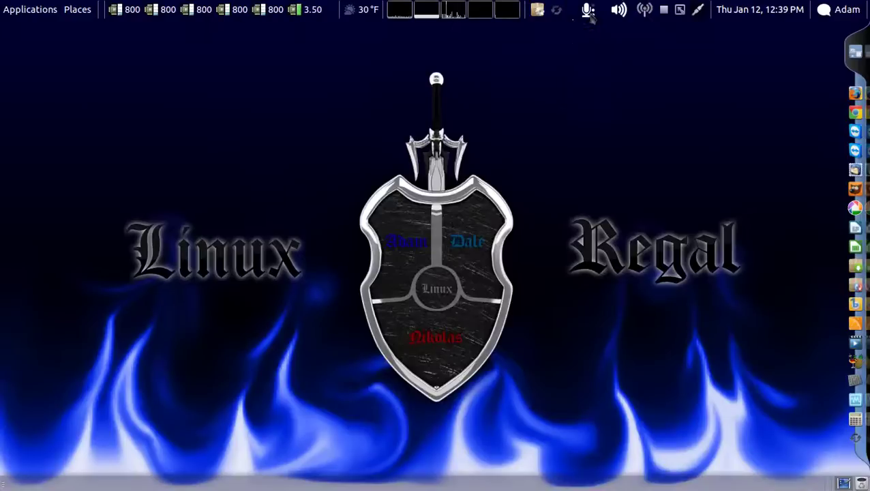
{"action": "left_click", "coordinate": [547, 68]}
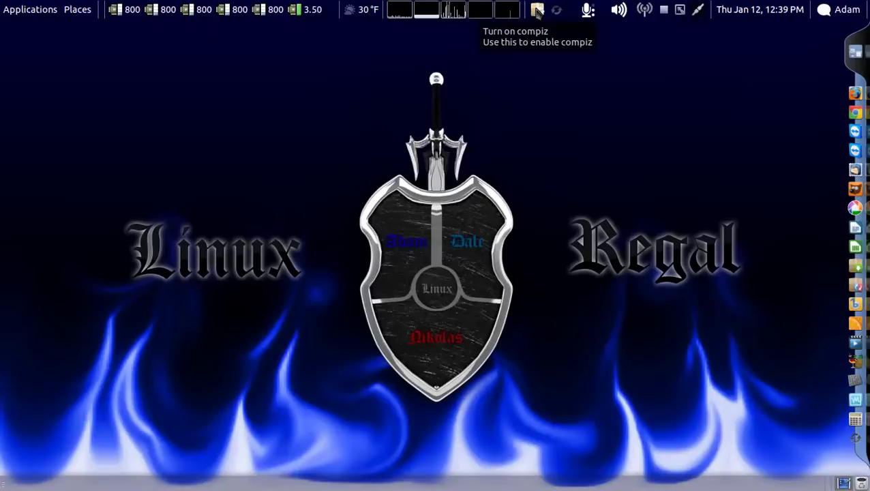
Open System Monitor, move it to mid-screen, view its system, processes, resources and file systems pages, and close it
{"action": "left_click", "coordinate": [447, 18]}
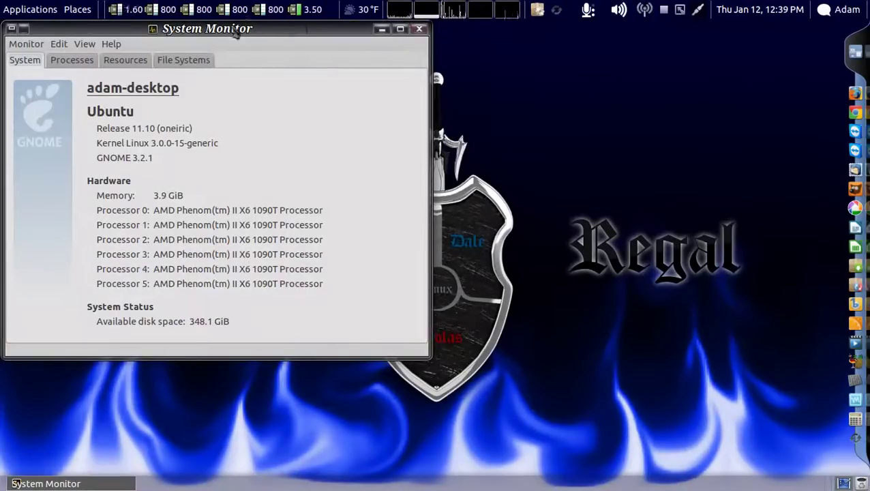
{"action": "left_click_drag", "start_coordinate": [237, 30], "coordinate": [409, 78]}
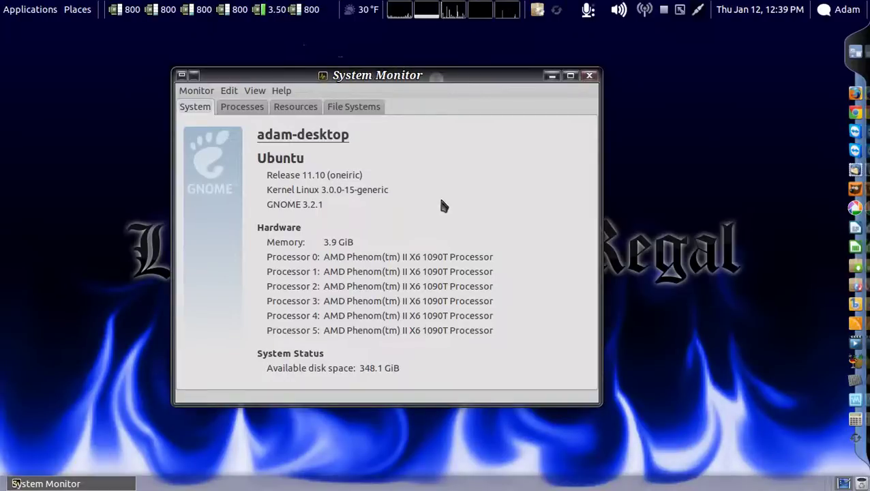
{"action": "left_click", "coordinate": [251, 109]}
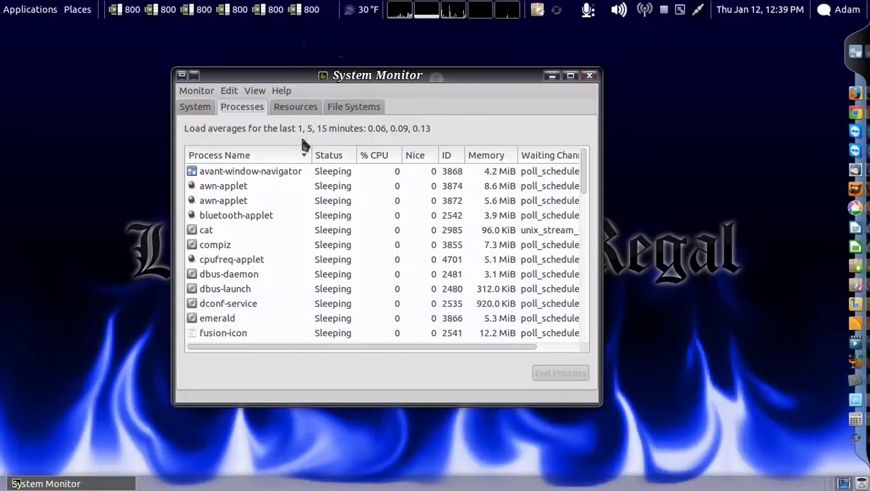
{"action": "left_click", "coordinate": [301, 107]}
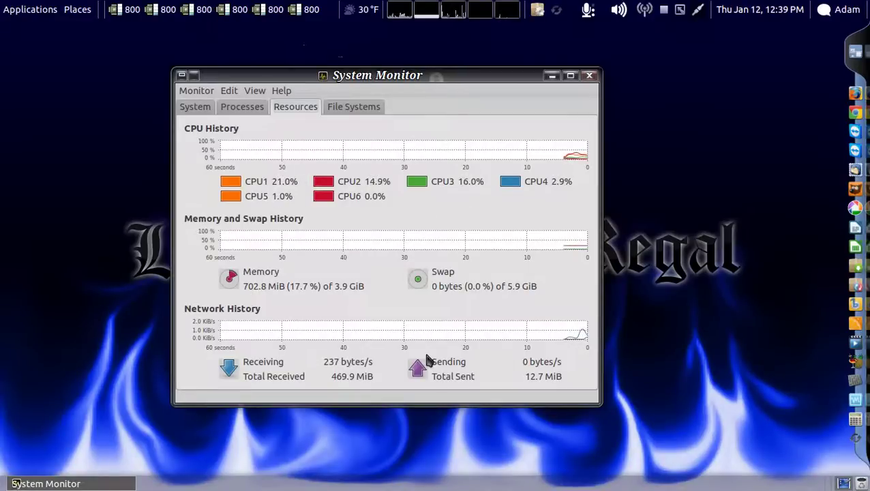
{"action": "left_click", "coordinate": [350, 111]}
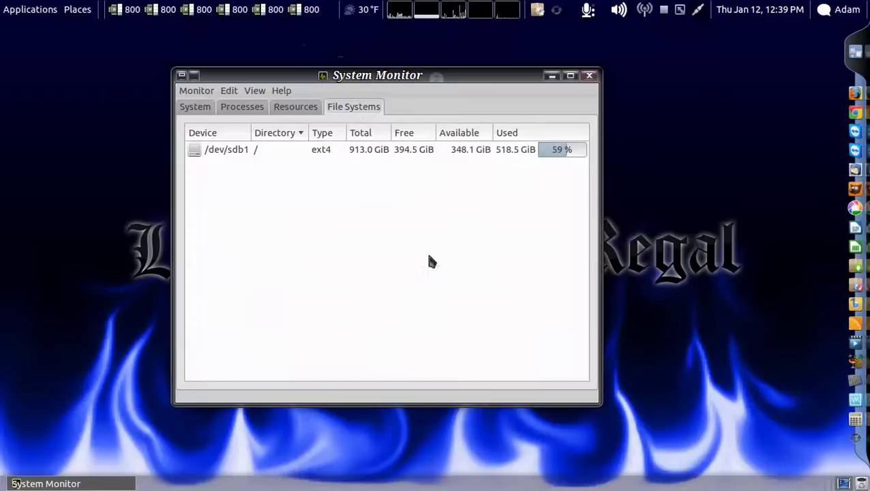
{"action": "left_click", "coordinate": [590, 77]}
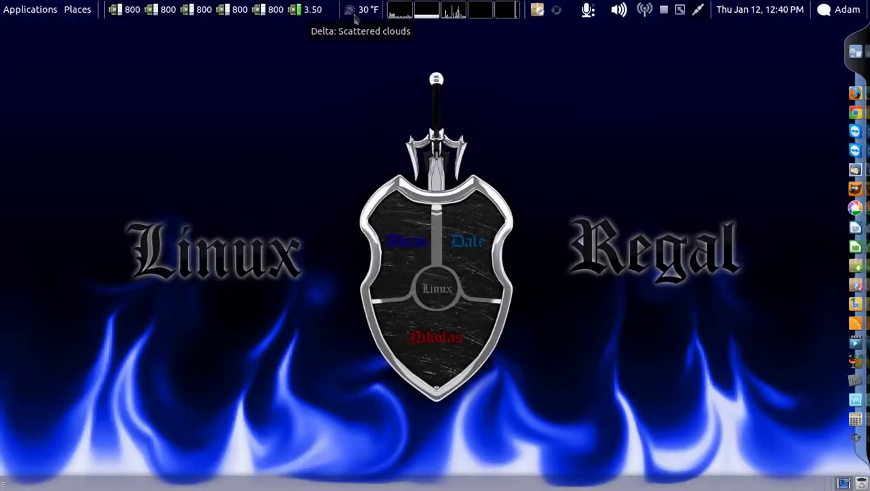
View the weather applet's current conditions and the location list in its preferences, closing each window
{"action": "left_click", "coordinate": [354, 20]}
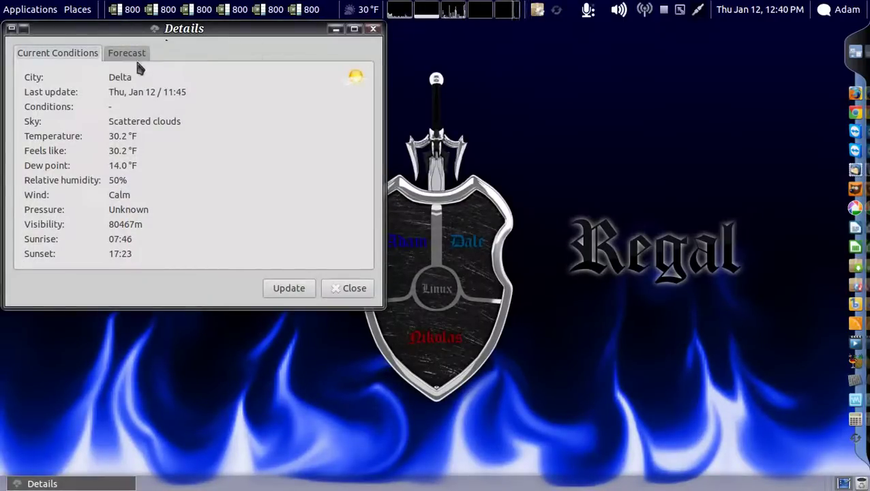
{"action": "left_click", "coordinate": [350, 294]}
{"action": "left_click", "coordinate": [360, 10]}
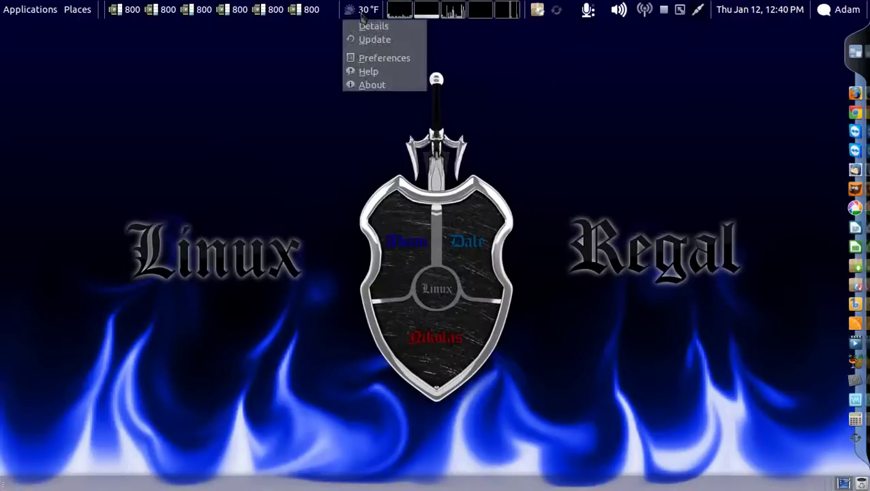
{"action": "left_click", "coordinate": [374, 59]}
{"action": "left_click", "coordinate": [380, 122]}
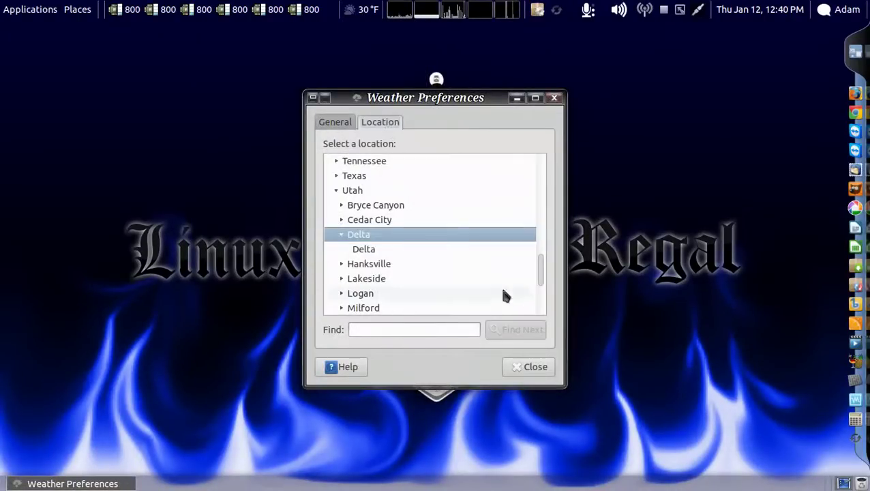
{"action": "left_click", "coordinate": [532, 368]}
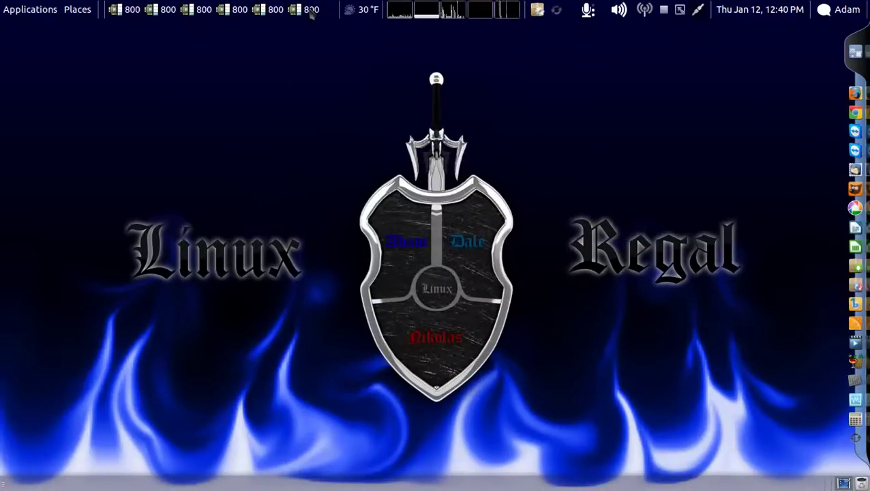
Open the Add to Panel list for the bottom panel and move that panel directly beneath the top one
{"action": "mouse_move", "coordinate": [311, 15]}
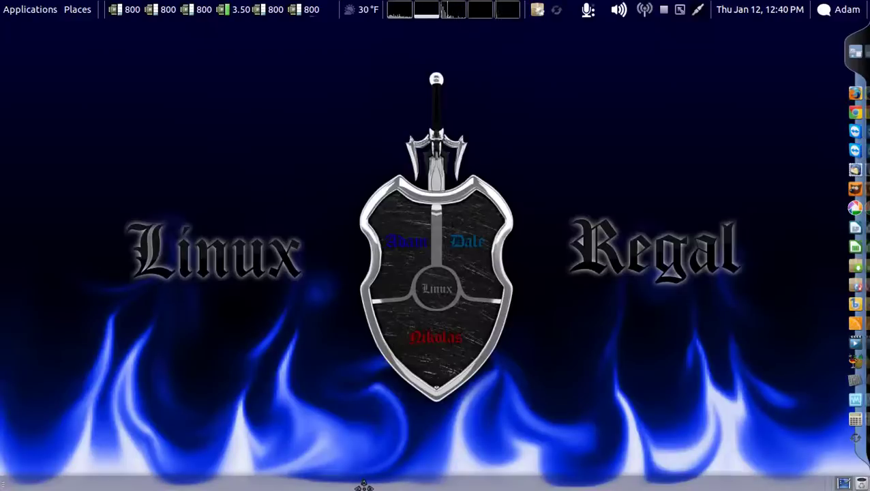
{"action": "right_click", "coordinate": [365, 486]}
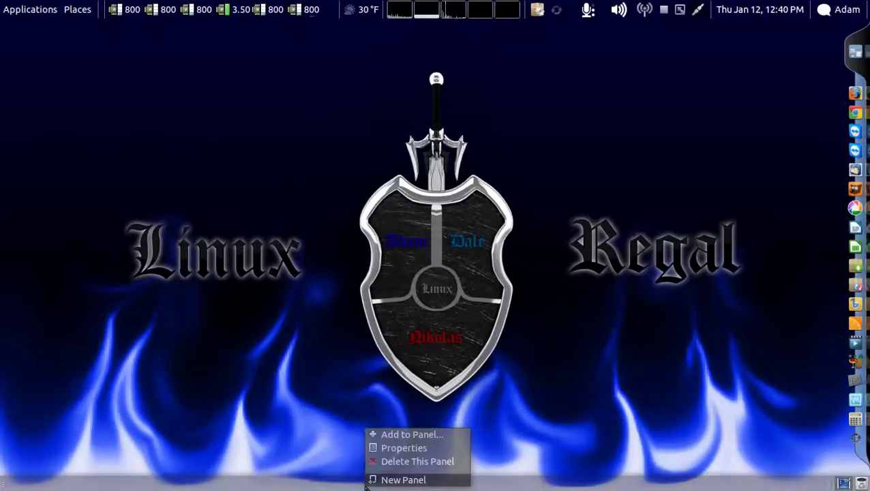
{"action": "left_click", "coordinate": [402, 437]}
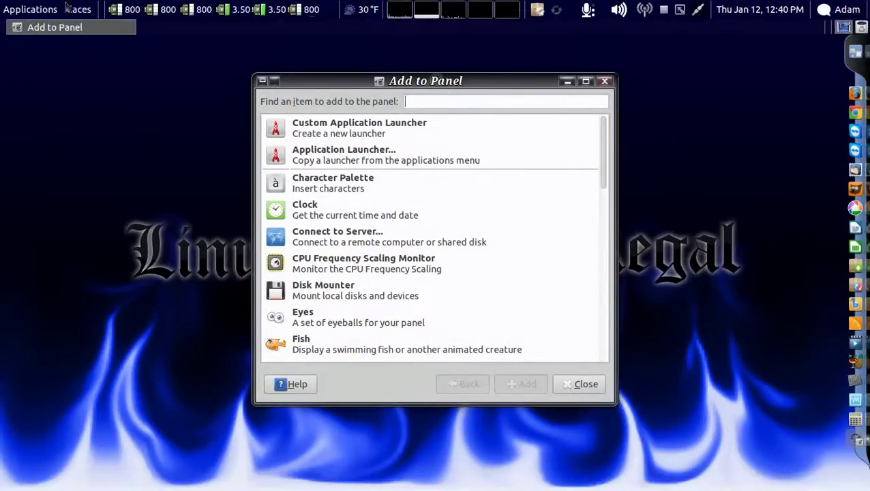
Set the moved panel's orientation to Bottom and close its properties
{"action": "right_click", "coordinate": [258, 27]}
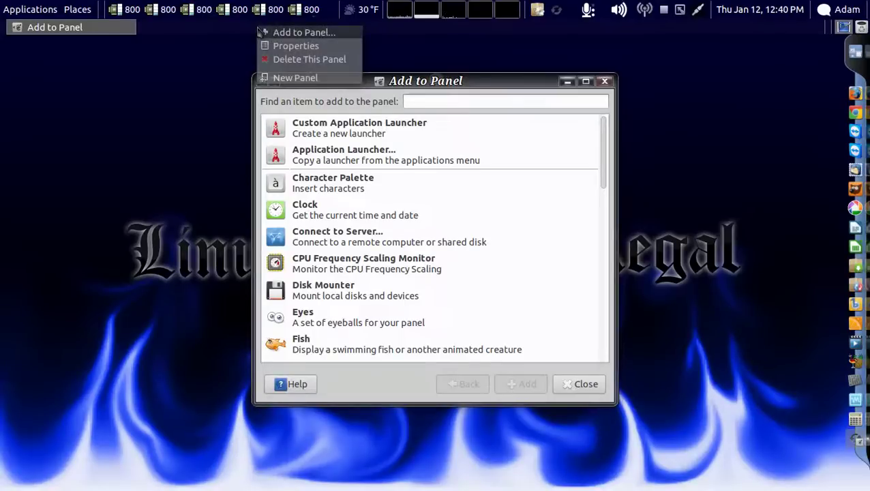
{"action": "left_click", "coordinate": [284, 48]}
{"action": "left_click", "coordinate": [492, 204]}
{"action": "left_click", "coordinate": [492, 221]}
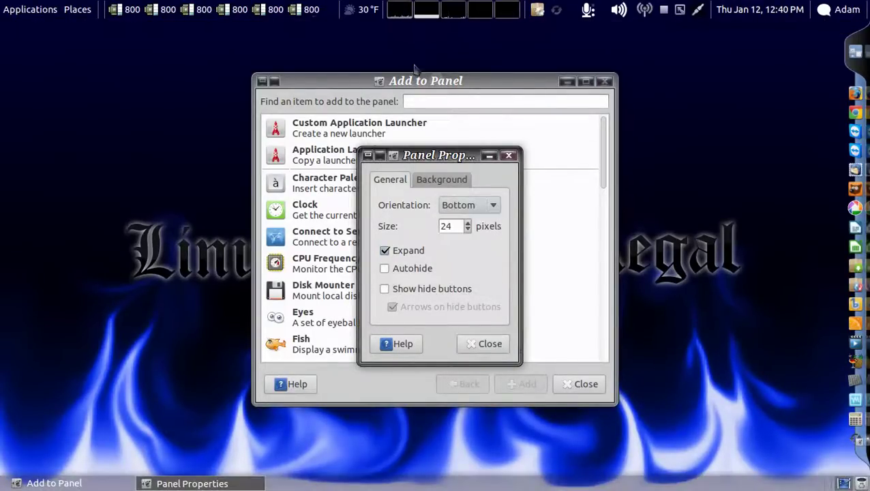
{"action": "left_click", "coordinate": [490, 347]}
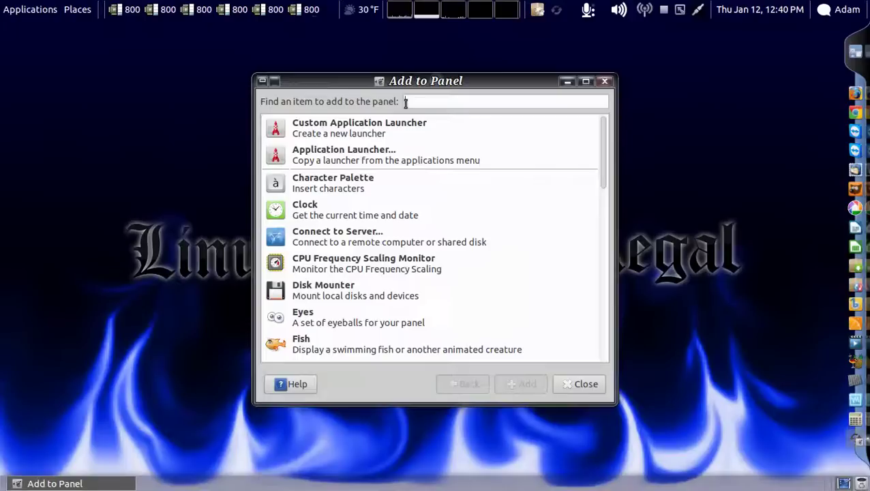
View the last CPU frequency monitor's monitored CPU choices and its frequency and governor options, leaving both unchanged
{"action": "right_click", "coordinate": [305, 15]}
{"action": "left_click", "coordinate": [300, 24]}
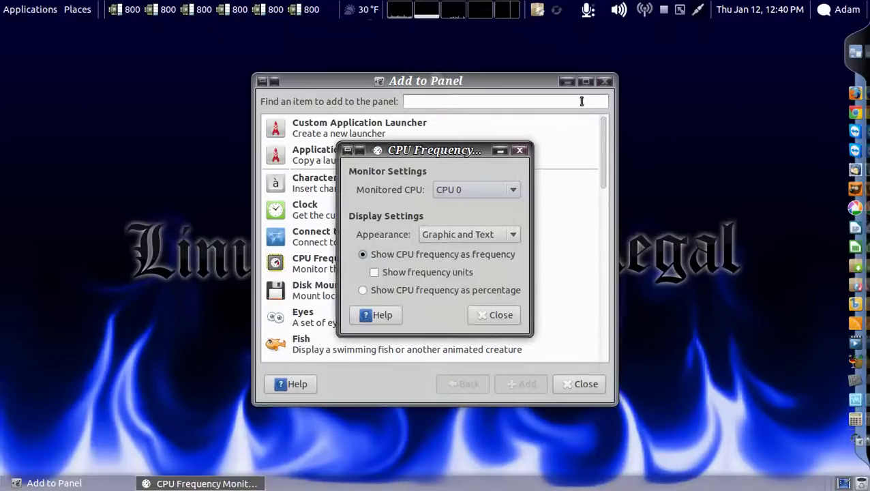
{"action": "left_click", "coordinate": [462, 190]}
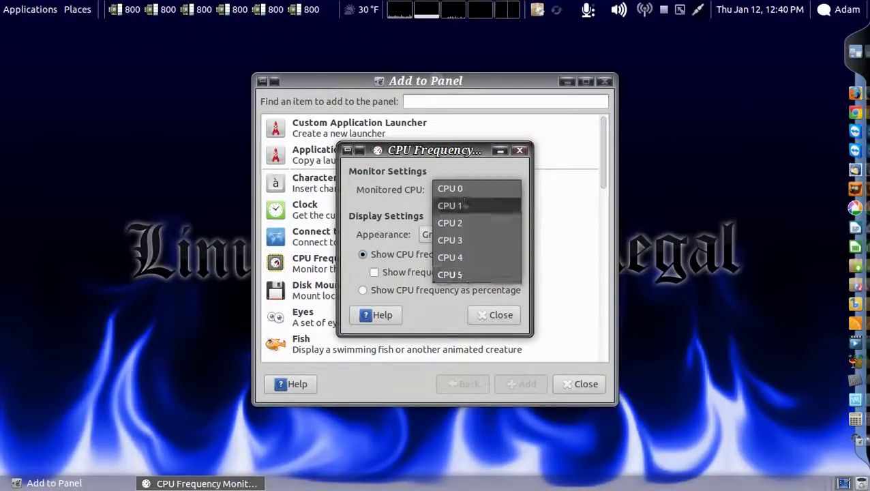
{"action": "left_click", "coordinate": [462, 195]}
{"action": "left_click", "coordinate": [504, 314]}
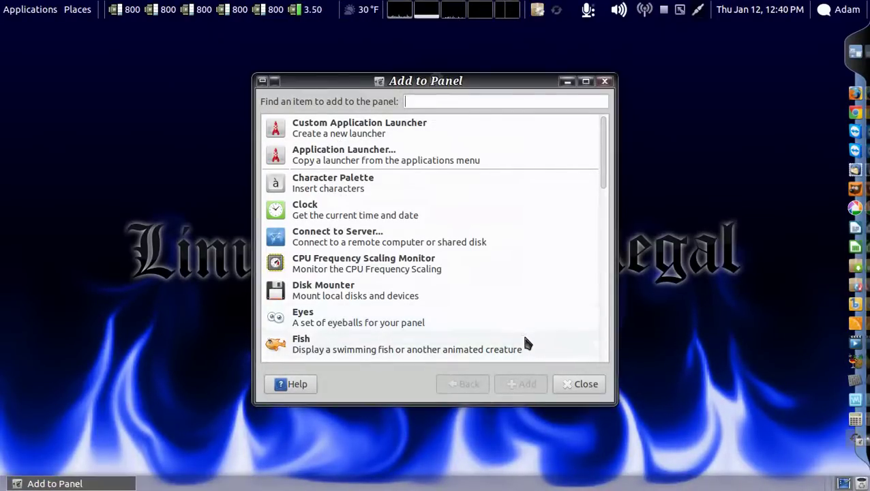
{"action": "left_click", "coordinate": [306, 10]}
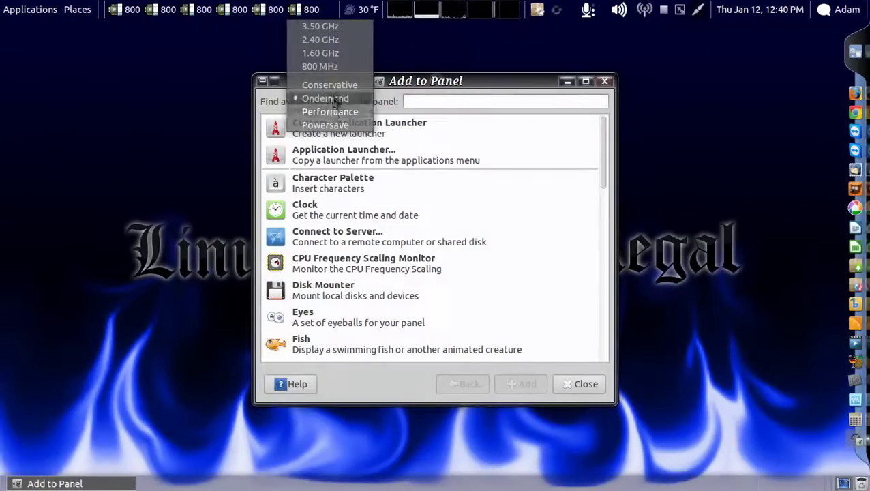
{"action": "left_click", "coordinate": [168, 99]}
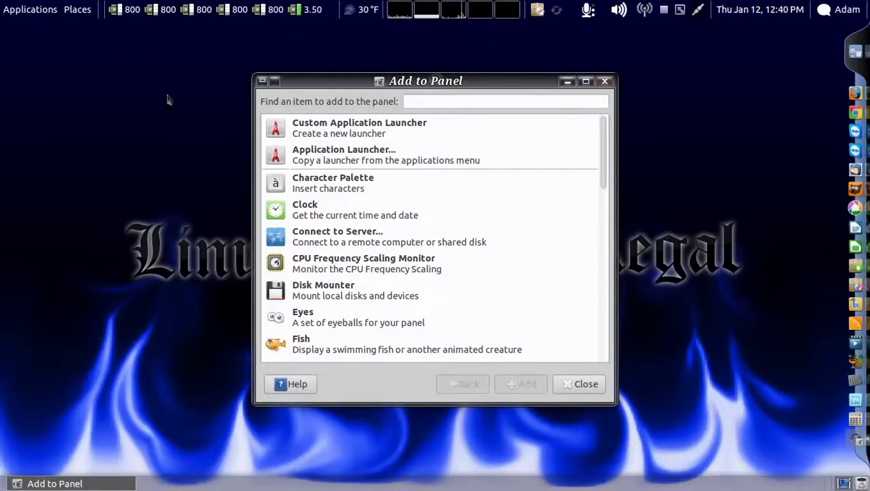
Look through the remaining items available to add to the panel and close the list
{"action": "scroll", "coordinate": [363, 213], "scroll_direction": "down", "scroll_amount": 12}
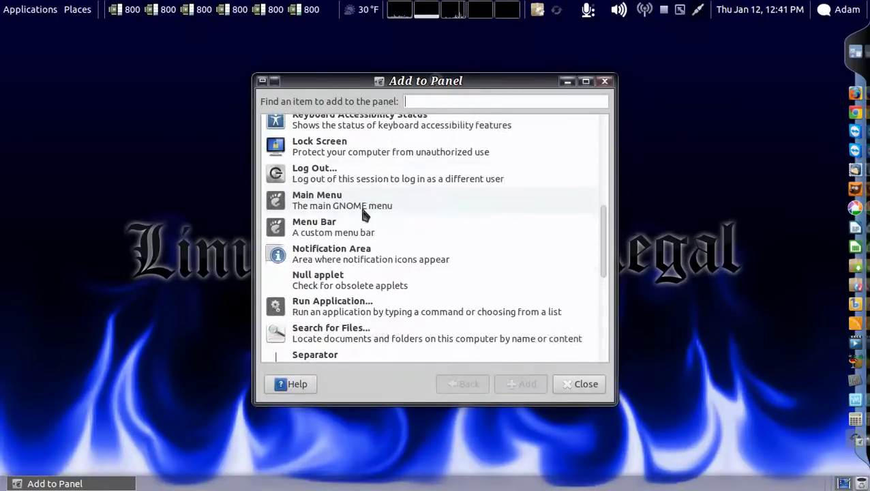
{"action": "scroll", "coordinate": [363, 215], "scroll_direction": "down", "scroll_amount": 3}
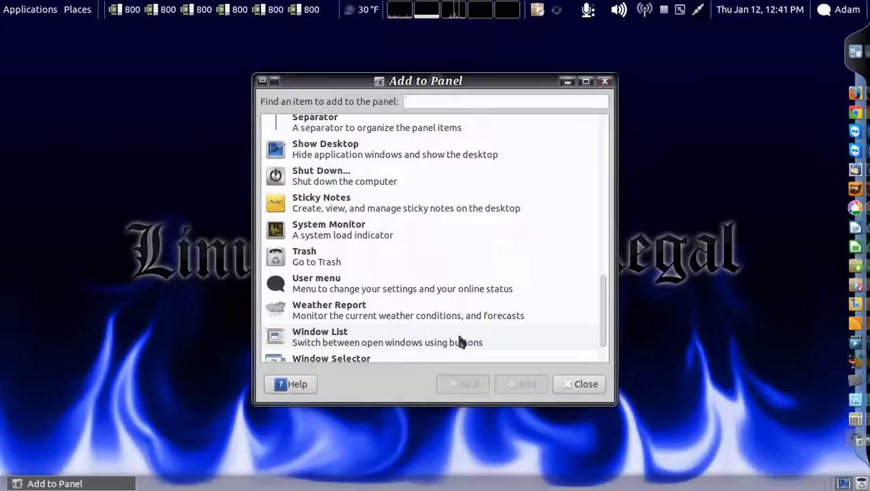
{"action": "left_click", "coordinate": [582, 386]}
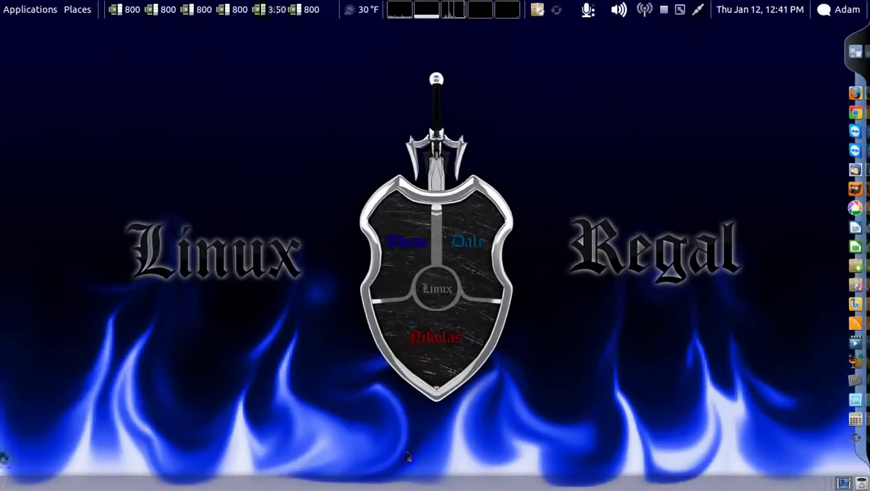
Open the Home folder and the Documents folder from the desktop's places list
{"action": "left_click", "coordinate": [77, 9]}
{"action": "left_click", "coordinate": [110, 29]}
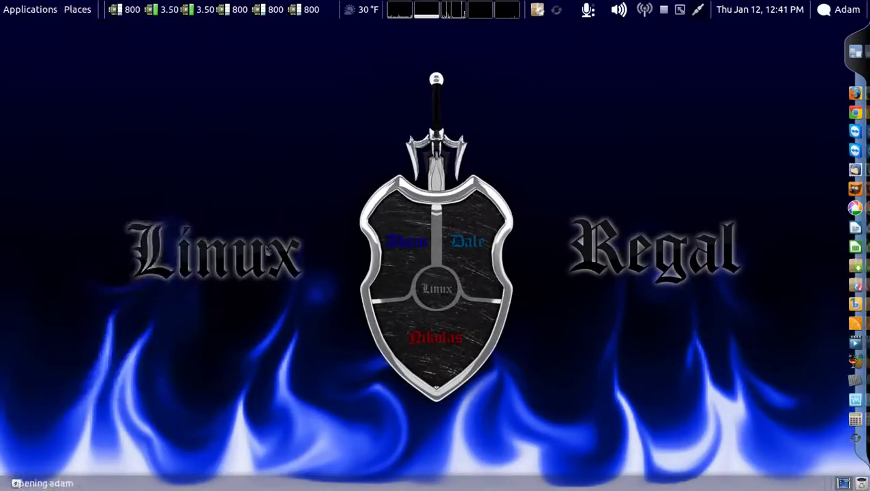
{"action": "left_click", "coordinate": [77, 9]}
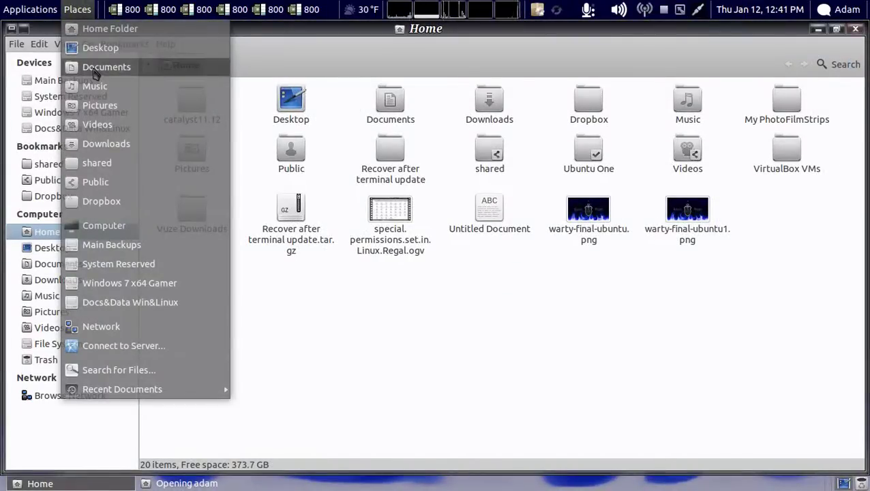
{"action": "left_click", "coordinate": [107, 66]}
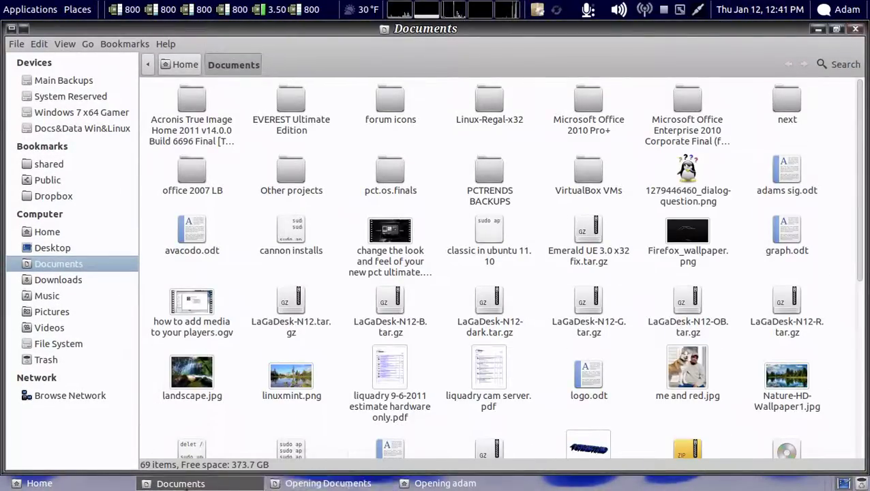
Unmaximize the Documents window using the options of its window-list entry, and close both the Documents and Home windows
{"action": "left_click", "coordinate": [184, 484]}
{"action": "left_click", "coordinate": [184, 484]}
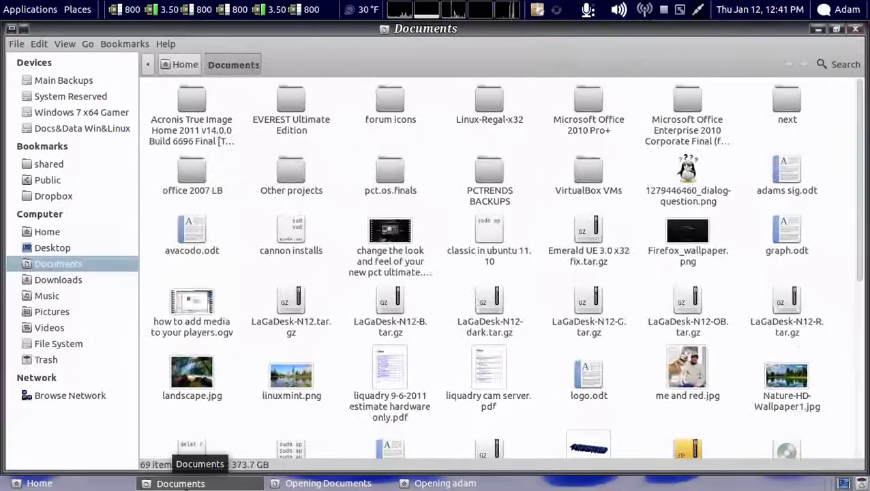
{"action": "right_click", "coordinate": [185, 488]}
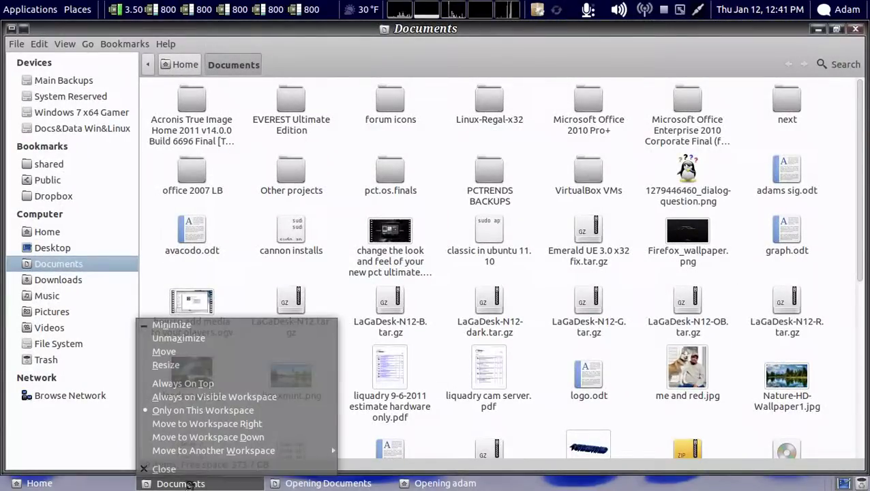
{"action": "mouse_move", "coordinate": [201, 454]}
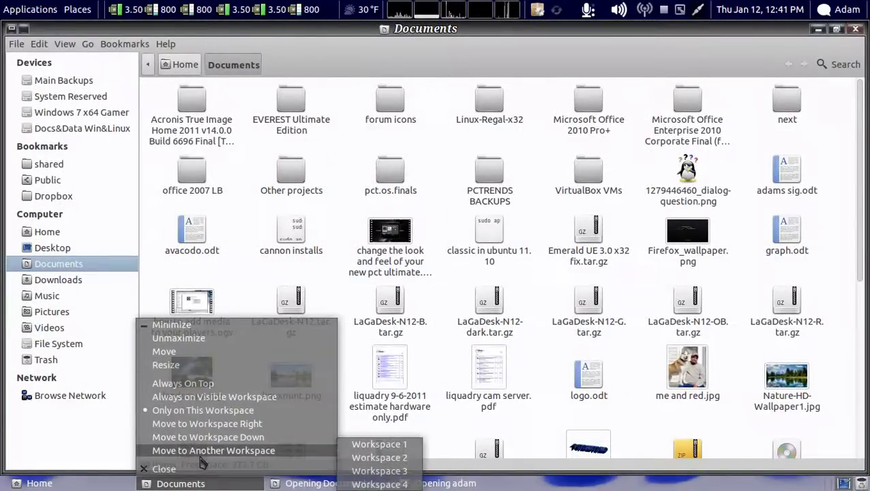
{"action": "left_click", "coordinate": [203, 341]}
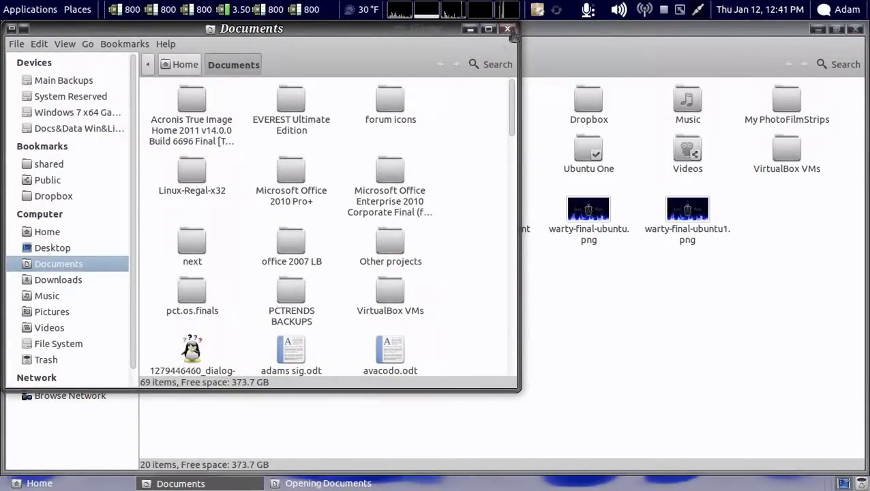
{"action": "left_click", "coordinate": [508, 29]}
{"action": "left_click", "coordinate": [855, 29]}
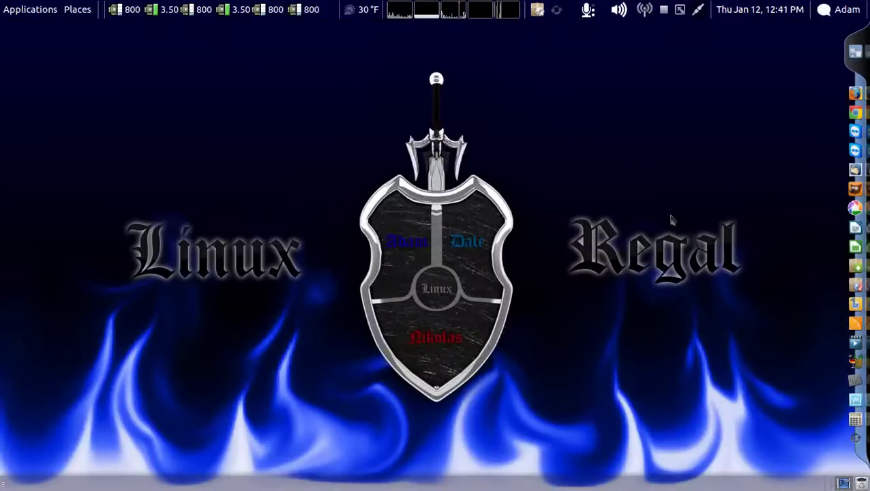
Open the Trash from its panel applet to view its contents and close the window
{"action": "right_click", "coordinate": [862, 483]}
{"action": "left_click", "coordinate": [824, 424]}
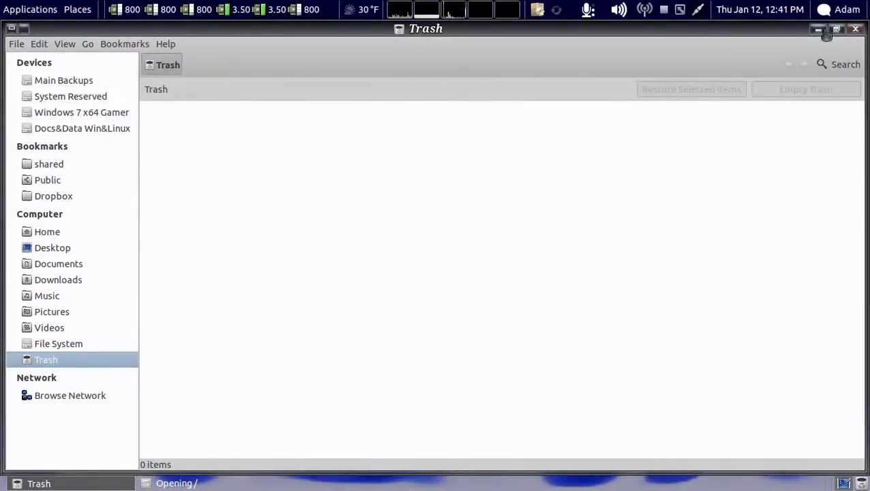
{"action": "left_click", "coordinate": [855, 29]}
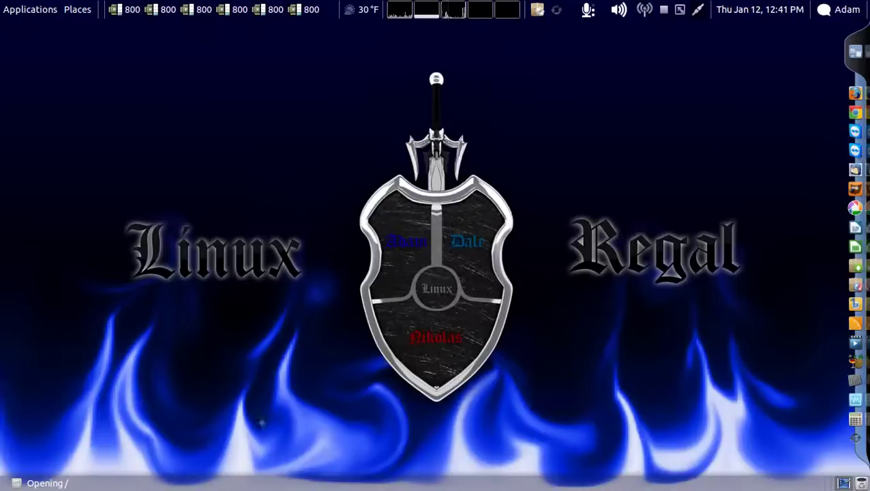
Open the Home folder, unmaximize its window, and open a second Home window beside it
{"action": "left_click", "coordinate": [78, 9]}
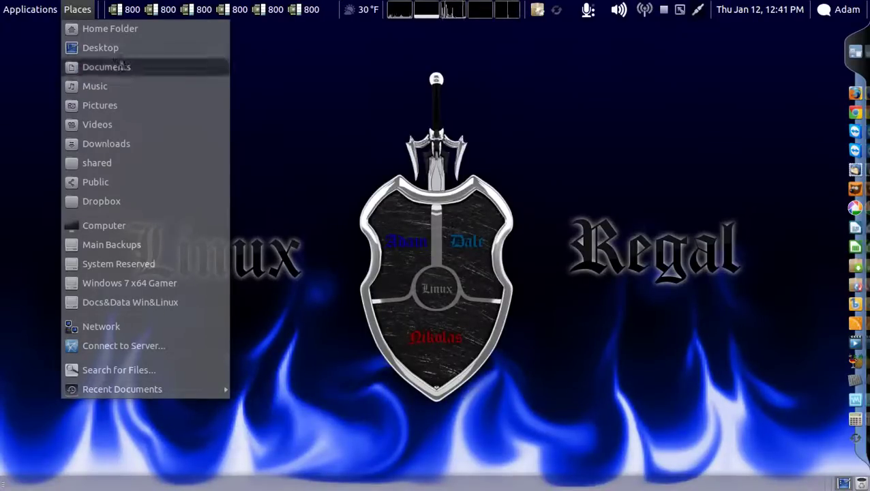
{"action": "left_click", "coordinate": [109, 28]}
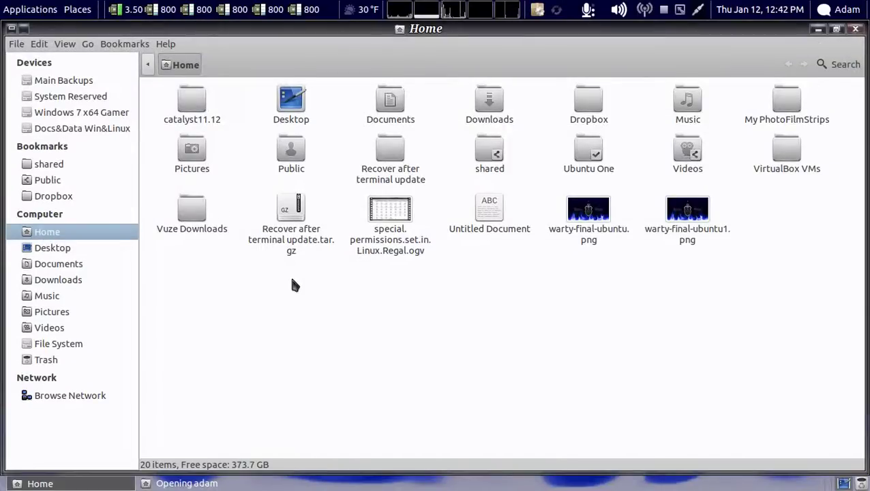
{"action": "left_click", "coordinate": [837, 30]}
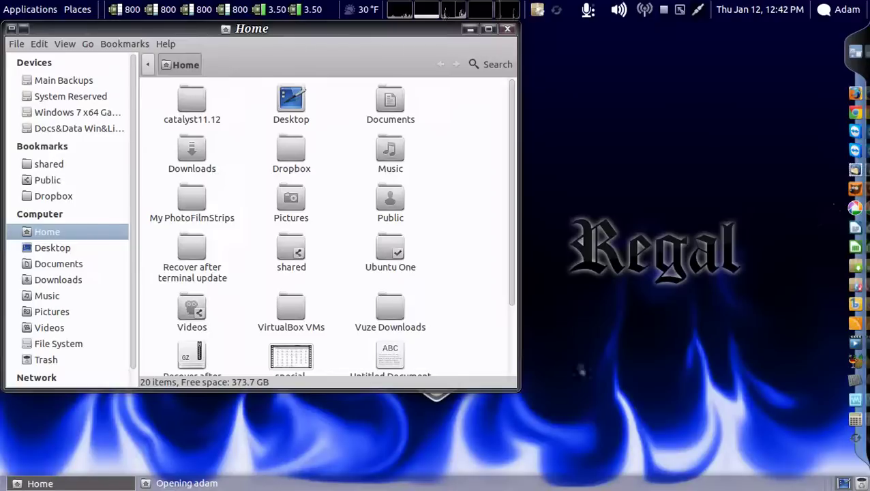
{"action": "left_click", "coordinate": [68, 9]}
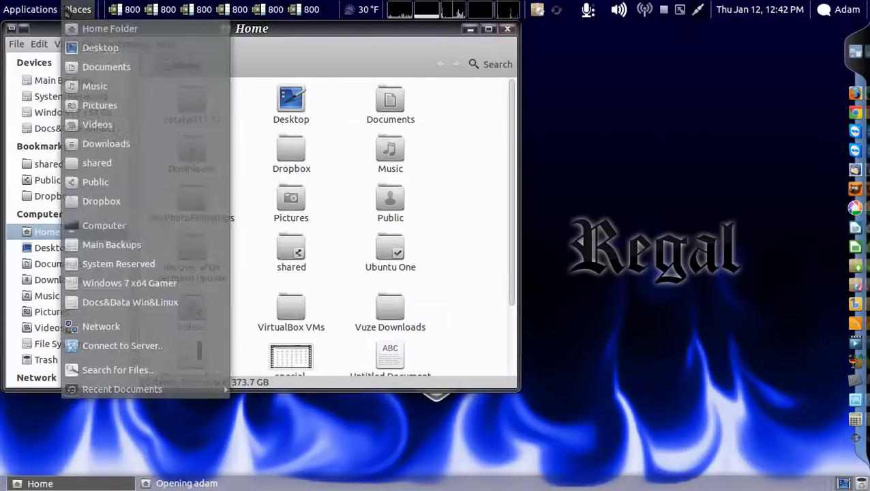
{"action": "left_click", "coordinate": [118, 33]}
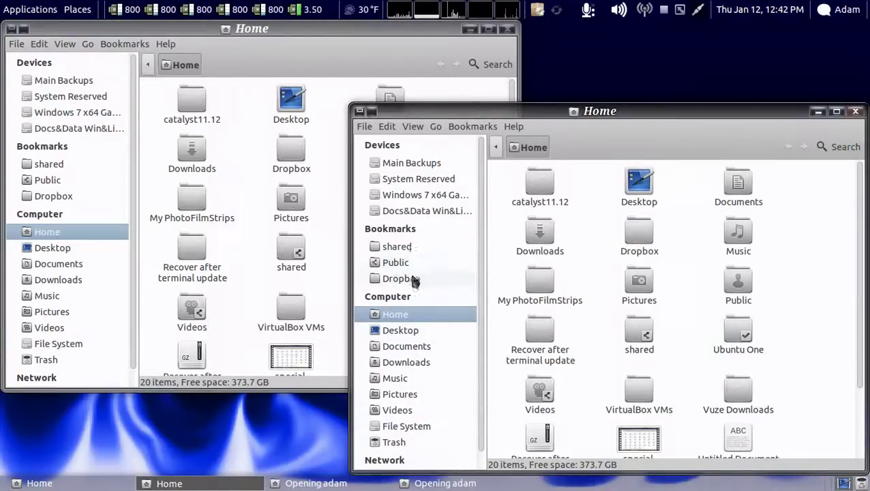
Show the Public folder in the second file window and move splash.png from it into the Home folder
{"action": "left_click", "coordinate": [408, 265]}
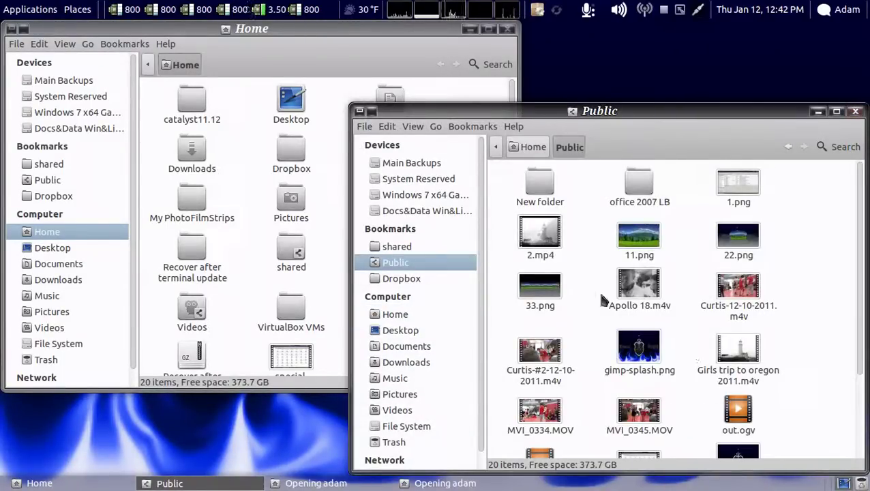
{"action": "scroll", "coordinate": [787, 325], "scroll_direction": "down", "scroll_amount": 2}
{"action": "scroll", "coordinate": [790, 324], "scroll_direction": "down", "scroll_amount": 1}
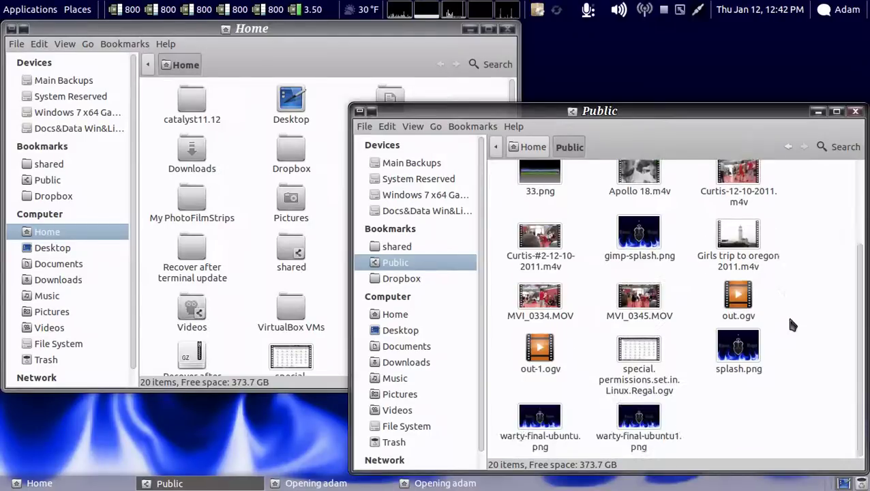
{"action": "left_click_drag", "start_coordinate": [743, 351], "coordinate": [334, 291]}
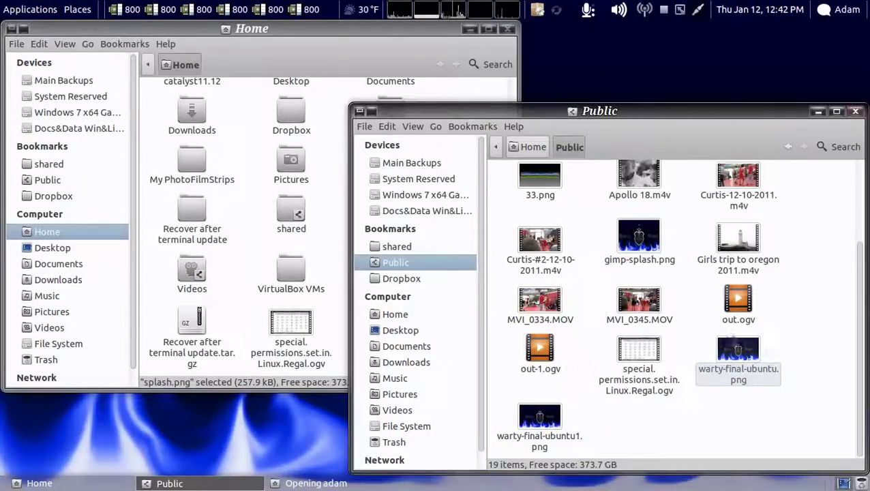
Try to copy warty-final-ubuntu.png from Public into Home, skip the conflicting file, and close the Public window
{"action": "right_click", "coordinate": [734, 337]}
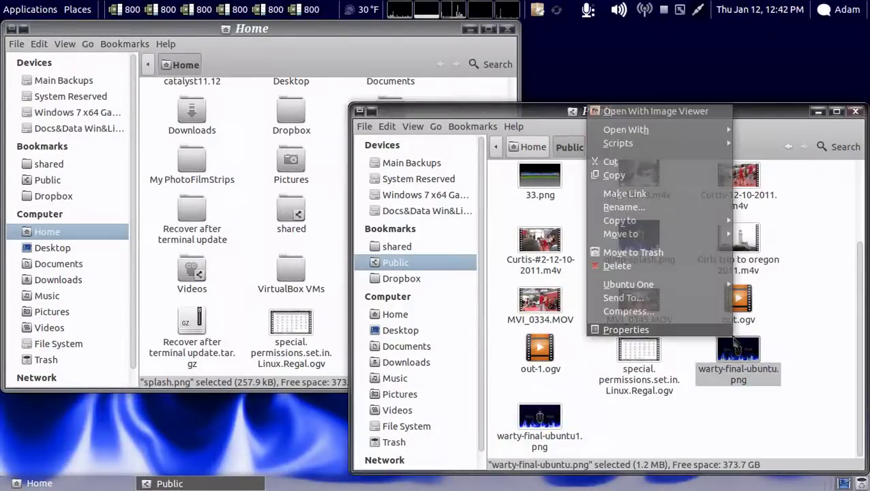
{"action": "left_click", "coordinate": [642, 176]}
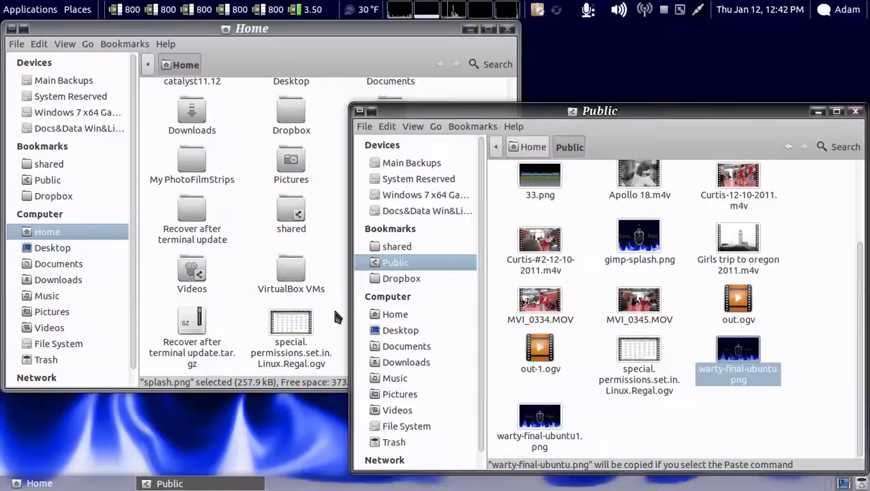
{"action": "left_click", "coordinate": [334, 315]}
{"action": "right_click", "coordinate": [474, 339]}
{"action": "left_click", "coordinate": [481, 253]}
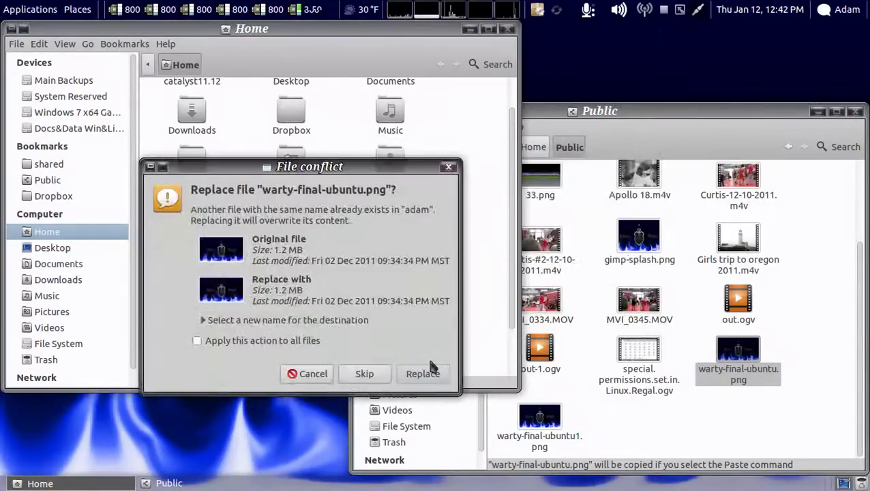
{"action": "left_click", "coordinate": [364, 373]}
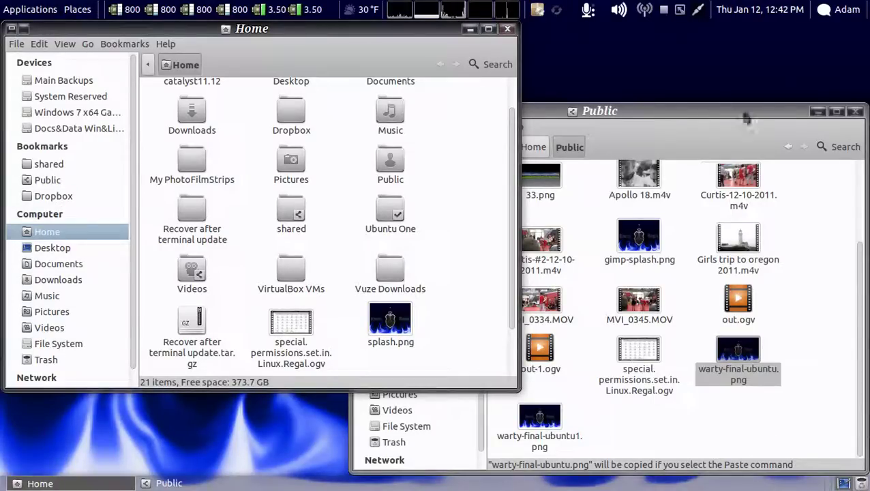
{"action": "left_click", "coordinate": [860, 109]}
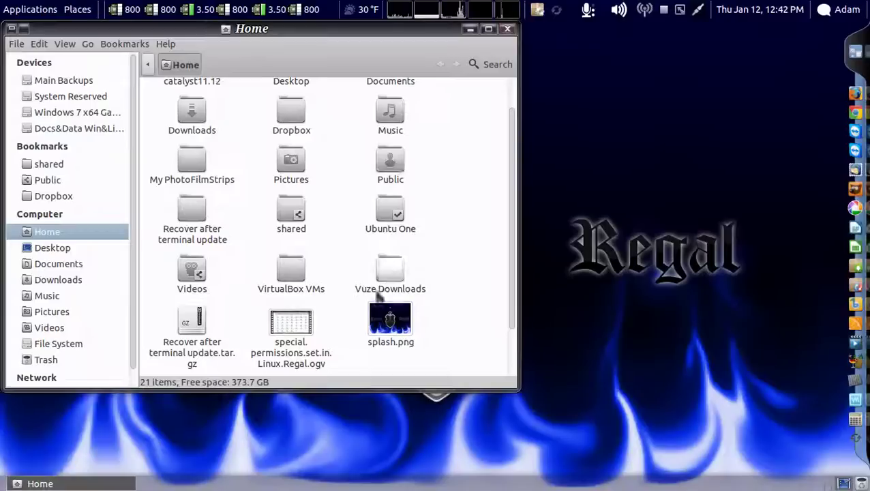
View the actions offered for splash.png, for several selected items and for empty space in Home, and close the window
{"action": "right_click", "coordinate": [382, 334]}
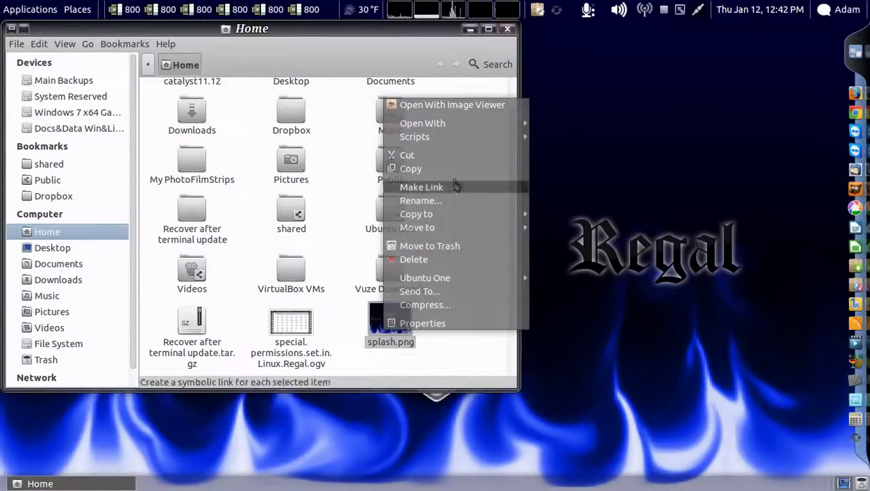
{"action": "left_click", "coordinate": [552, 414]}
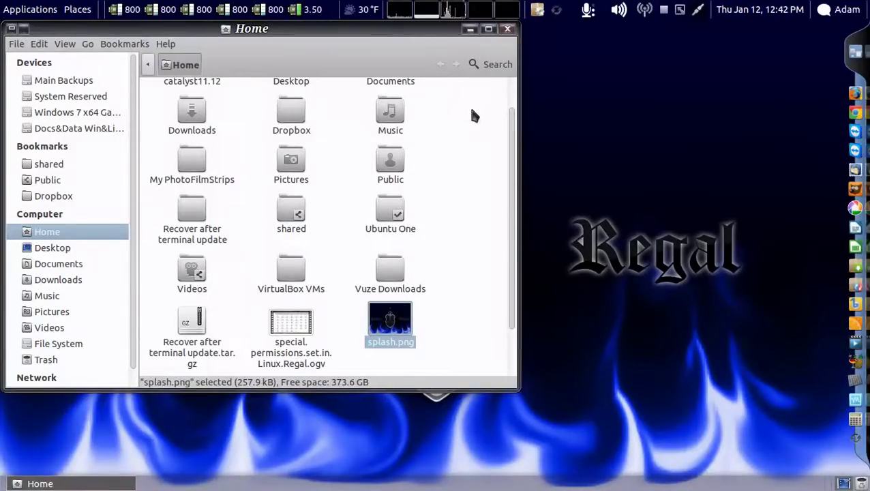
{"action": "left_click_drag", "start_coordinate": [465, 96], "coordinate": [99, 444]}
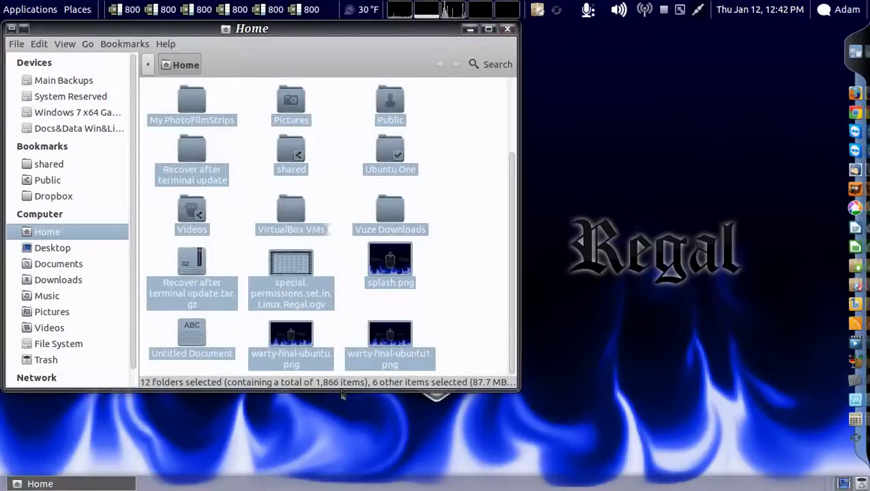
{"action": "right_click", "coordinate": [284, 100]}
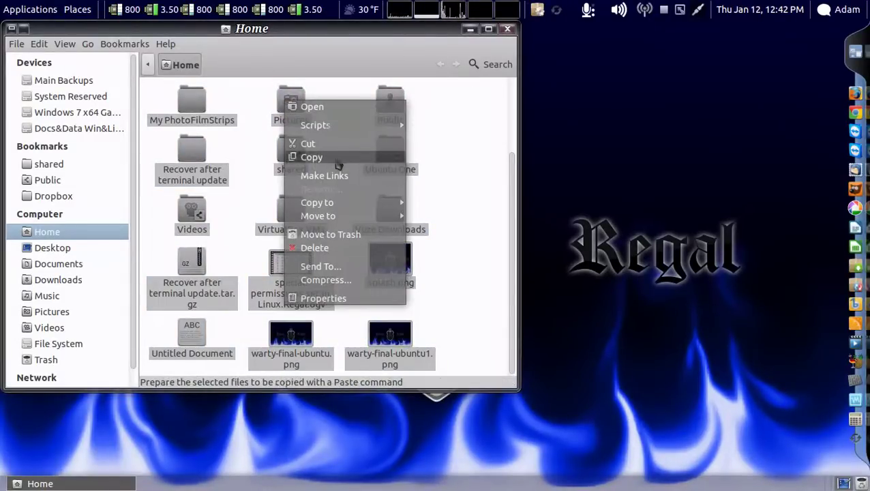
{"action": "left_click", "coordinate": [450, 165]}
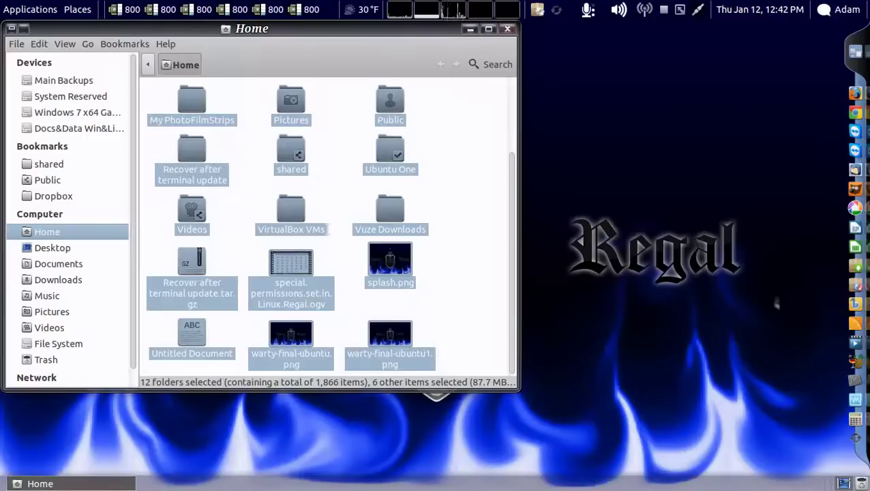
{"action": "right_click", "coordinate": [471, 295]}
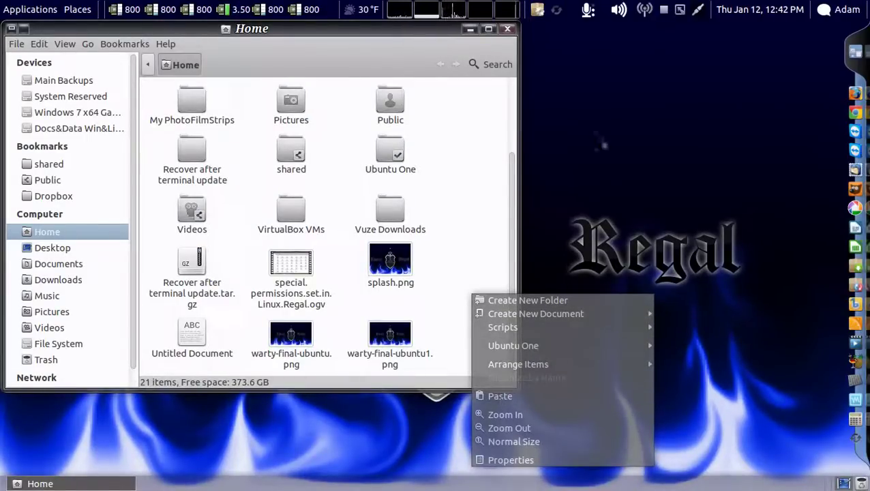
{"action": "left_click", "coordinate": [508, 33]}
{"action": "left_click", "coordinate": [507, 29]}
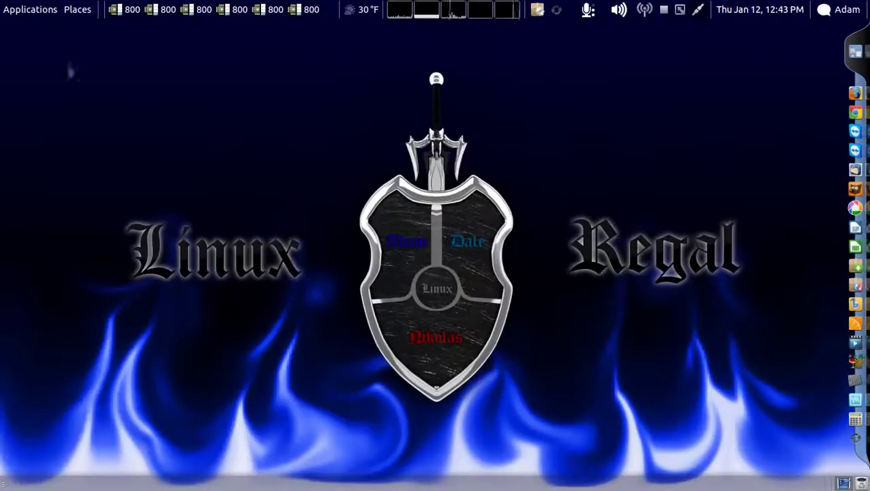
Reopen the Home folder and maximize its window
{"action": "left_click", "coordinate": [78, 11]}
{"action": "left_click", "coordinate": [96, 27]}
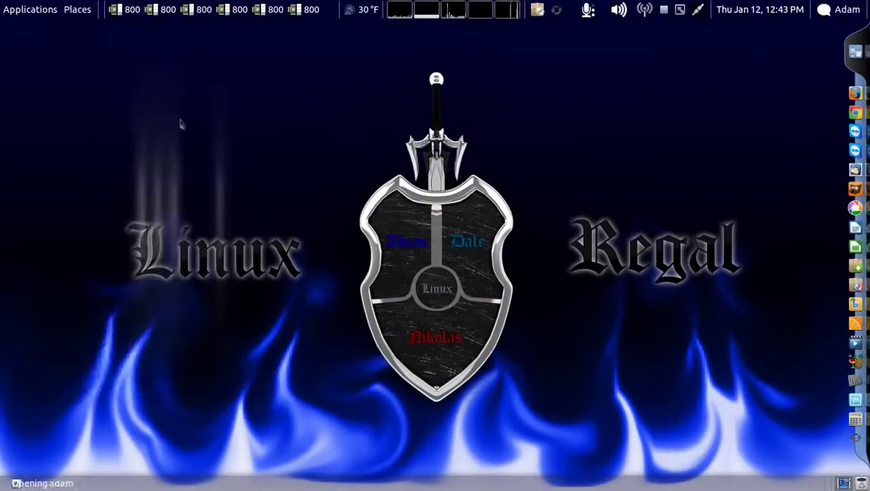
{"action": "left_click", "coordinate": [488, 29]}
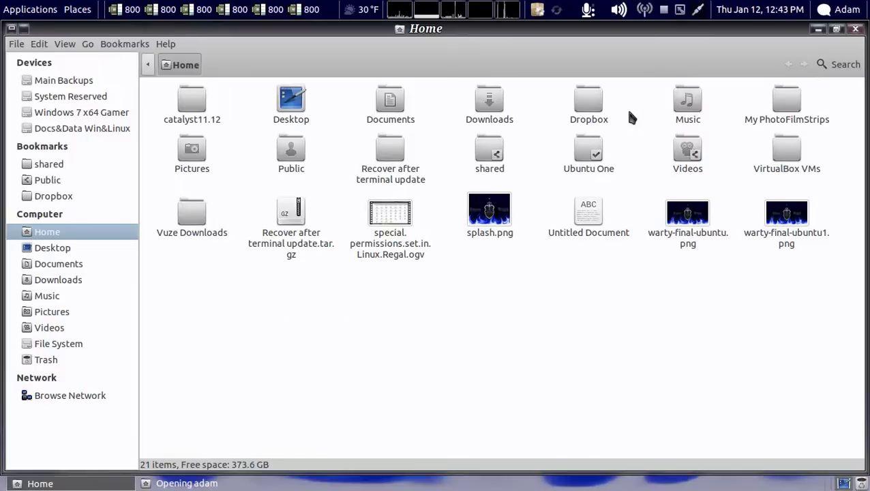
Browse through the Desktop, Documents, Downloads, Music and Videos folders in the file window
{"action": "left_click", "coordinate": [49, 251]}
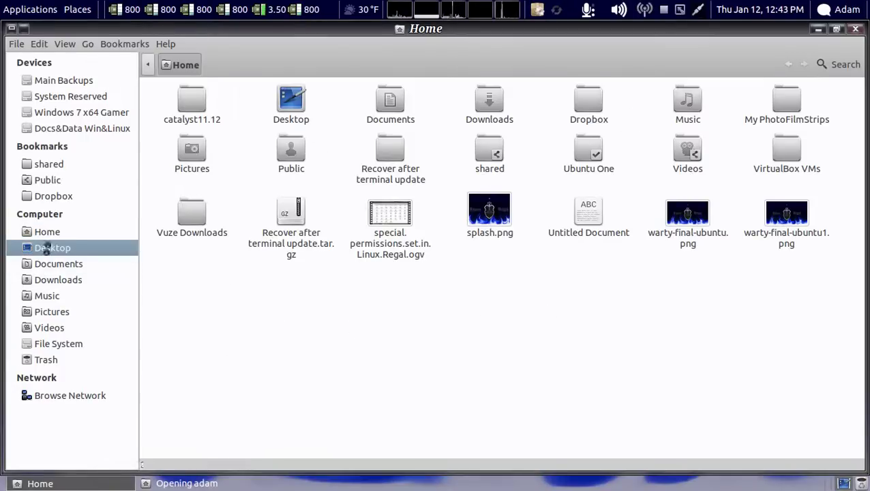
{"action": "left_click", "coordinate": [57, 264]}
{"action": "left_click", "coordinate": [59, 279]}
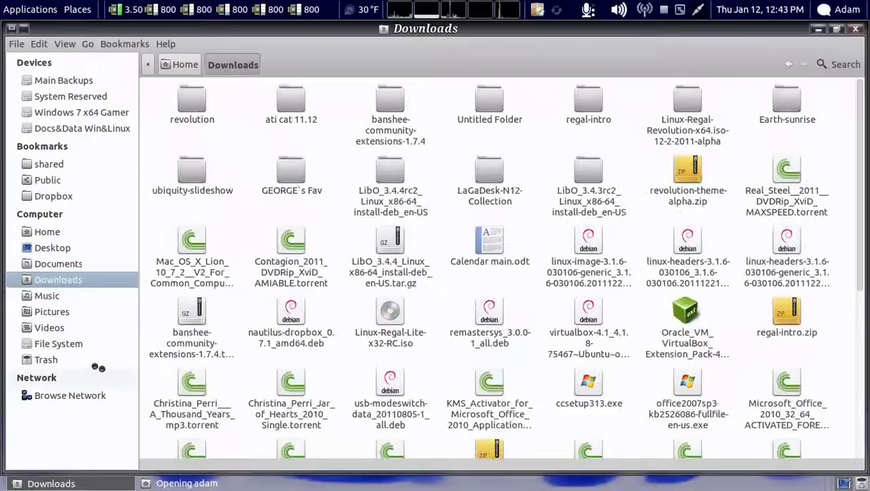
{"action": "left_click", "coordinate": [46, 295]}
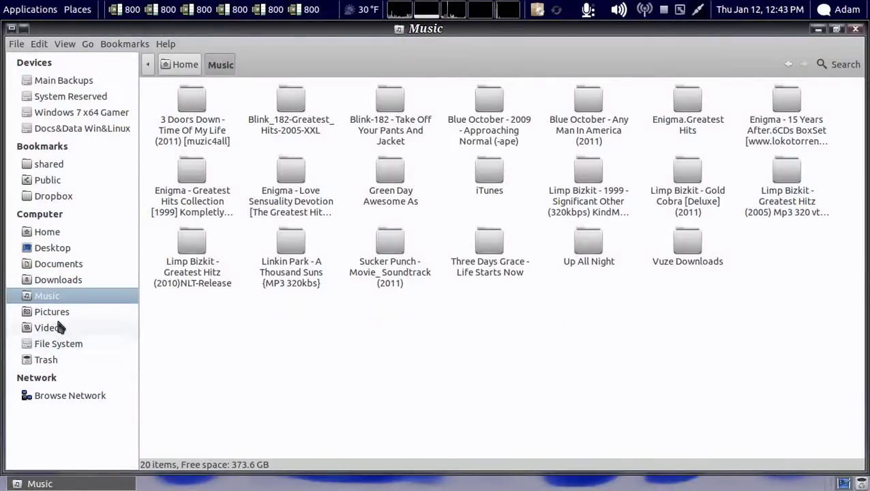
{"action": "left_click", "coordinate": [55, 327]}
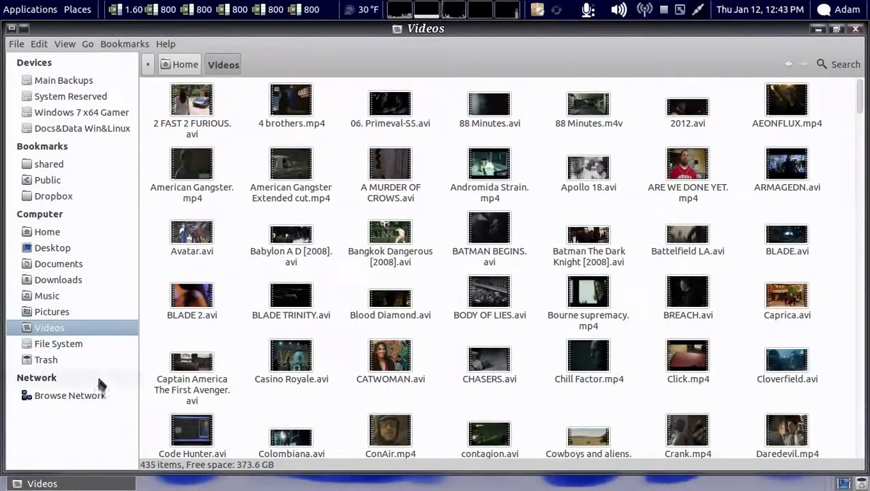
Browse the network locations and select the laptop computer
{"action": "left_click", "coordinate": [101, 397]}
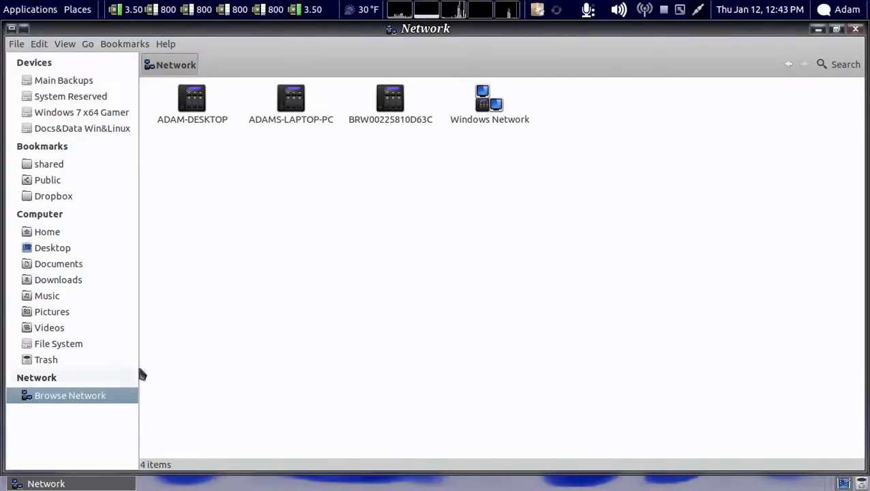
{"action": "left_click", "coordinate": [295, 101]}
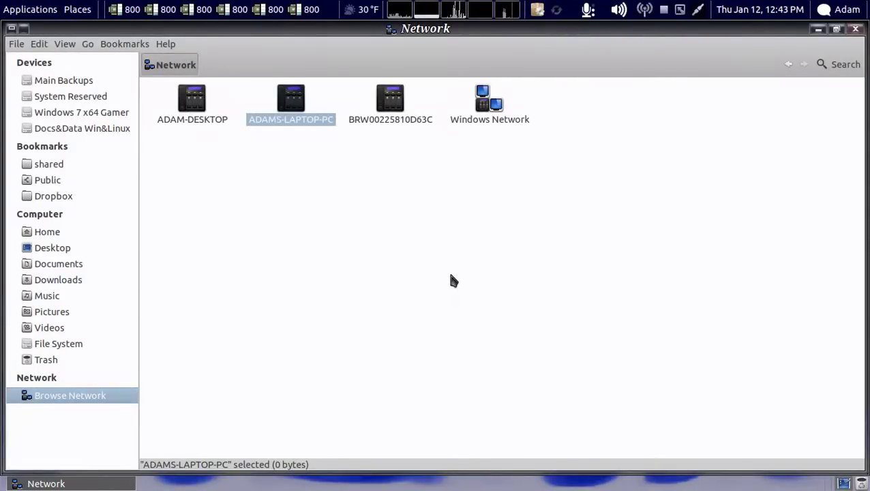
Open the laptop computer's Windows shares and try to open the my documents, D and Users shares
{"action": "key", "text": "Return"}
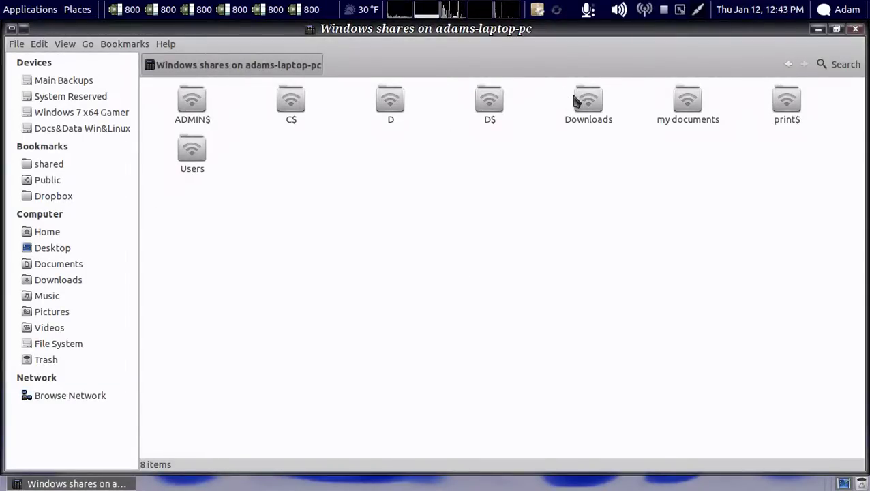
{"action": "left_click", "coordinate": [690, 107]}
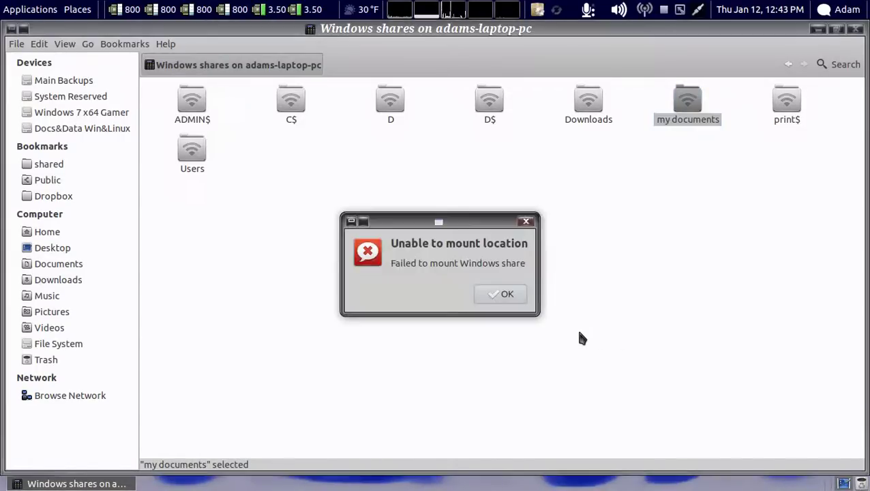
{"action": "left_click", "coordinate": [509, 298]}
{"action": "left_click", "coordinate": [392, 103]}
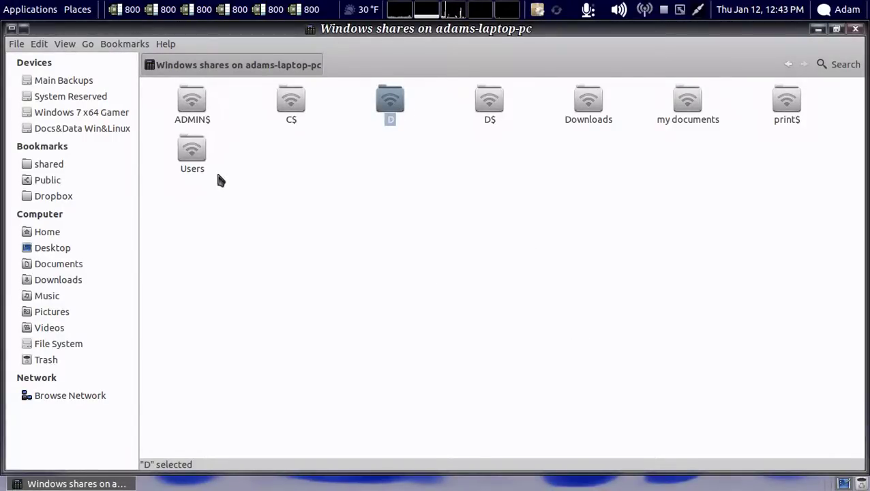
{"action": "double_click", "coordinate": [192, 150]}
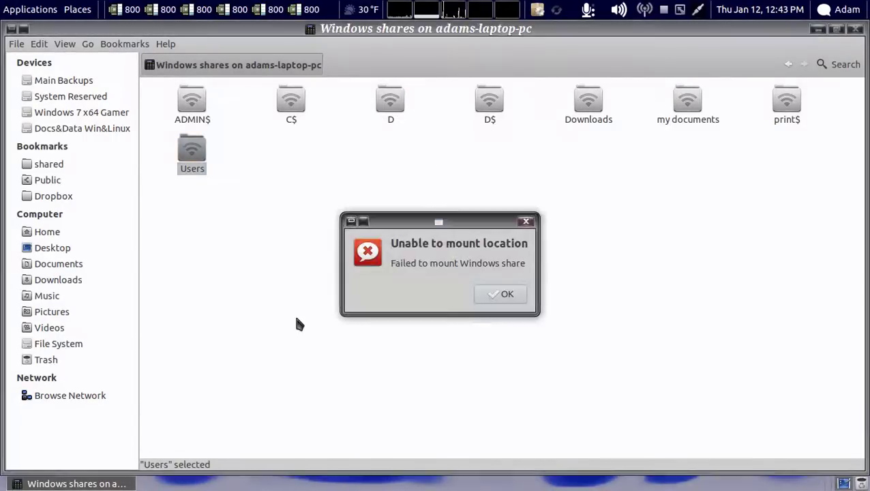
{"action": "left_click", "coordinate": [505, 298]}
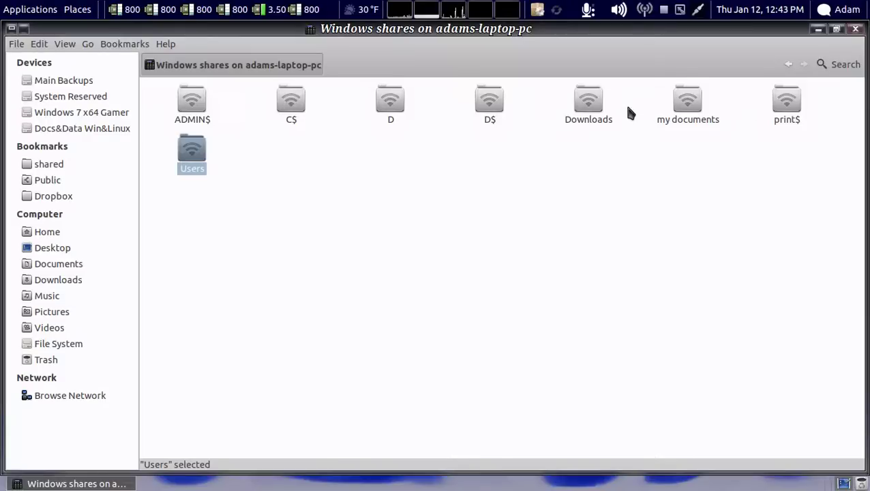
Open the Public folder inside the laptop's Users share and close the file window
{"action": "double_click", "coordinate": [192, 164]}
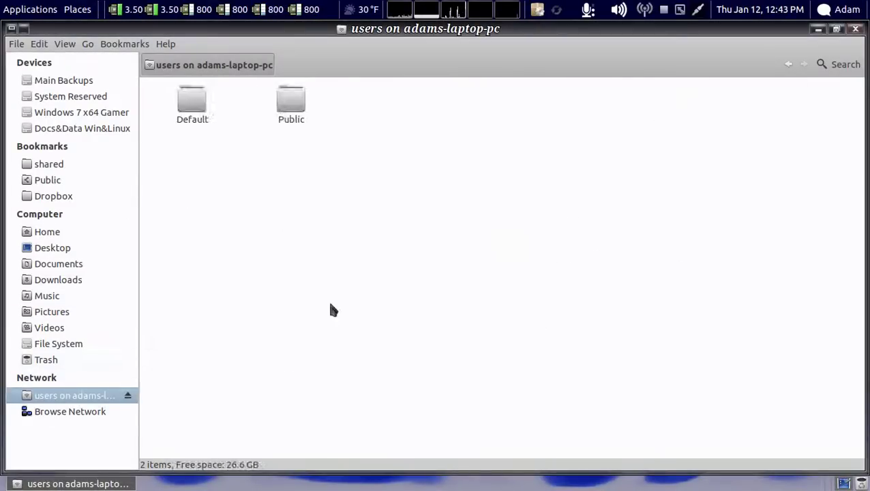
{"action": "double_click", "coordinate": [286, 103]}
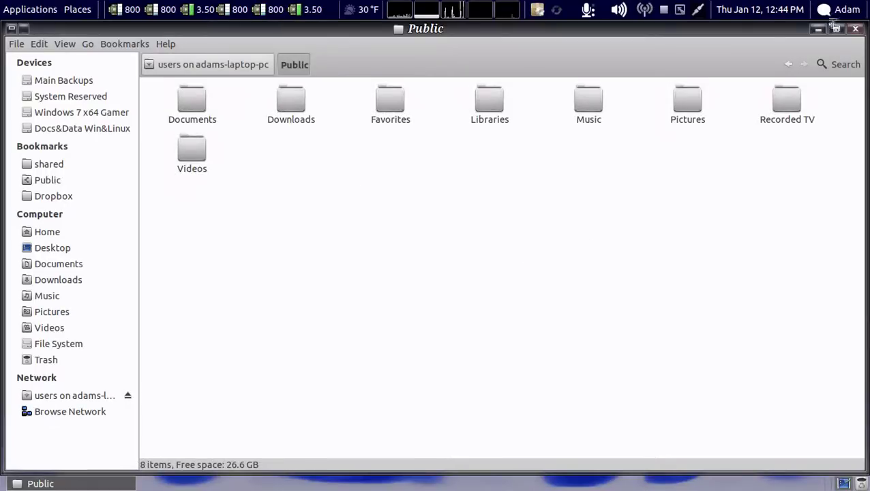
{"action": "left_click", "coordinate": [856, 30]}
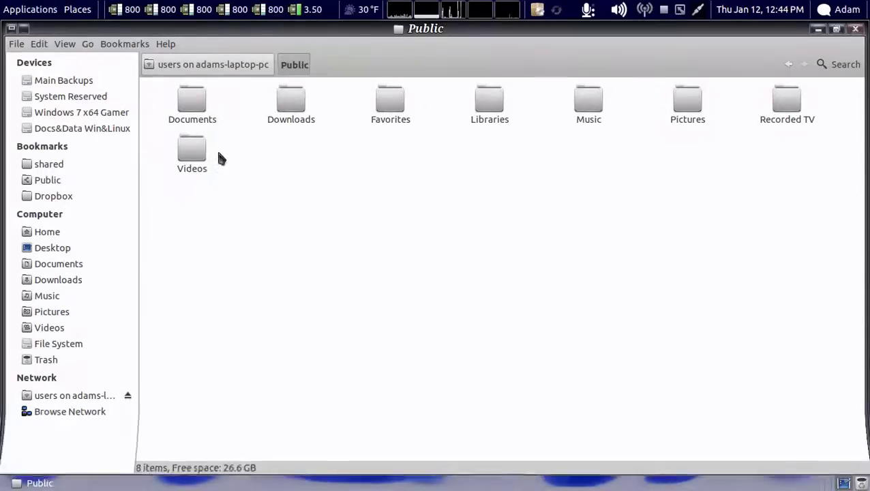
View the applications listed in the Other category without launching any
{"action": "left_click", "coordinate": [49, 8]}
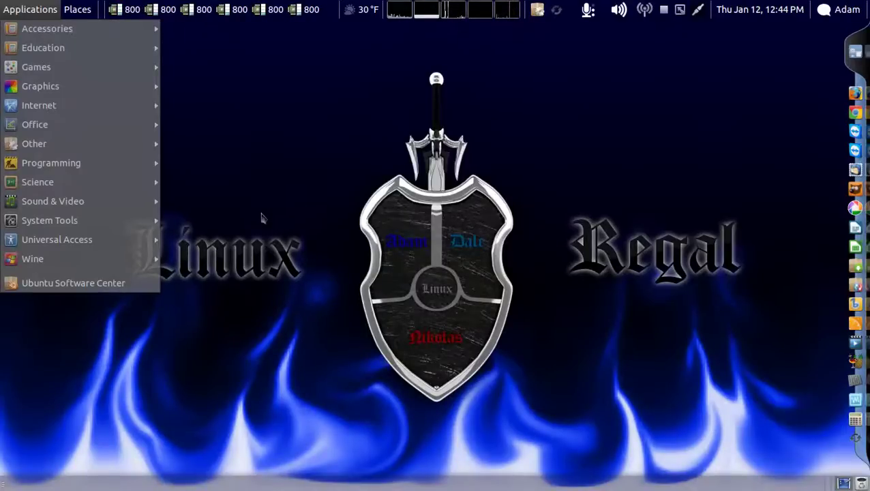
{"action": "mouse_move", "coordinate": [102, 144]}
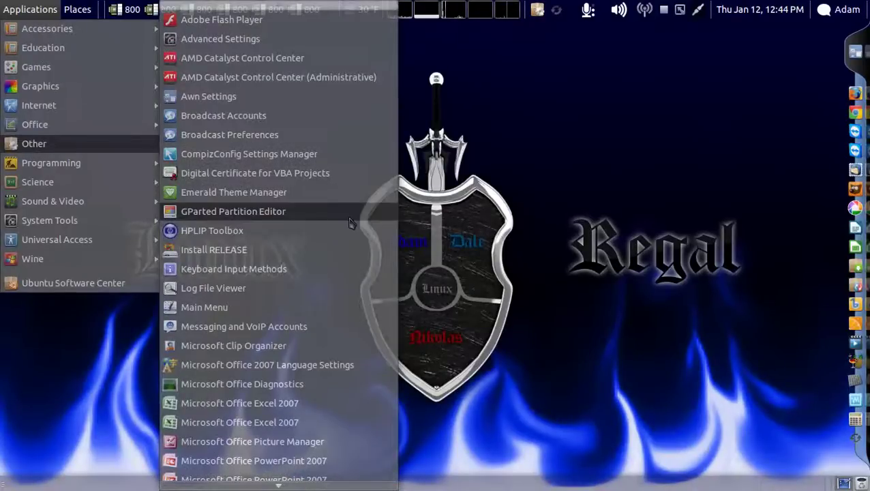
{"action": "left_click", "coordinate": [534, 214]}
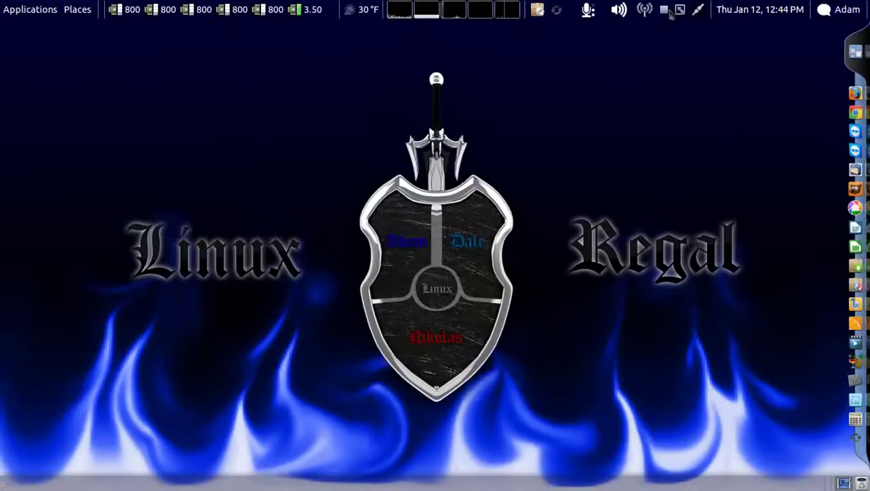